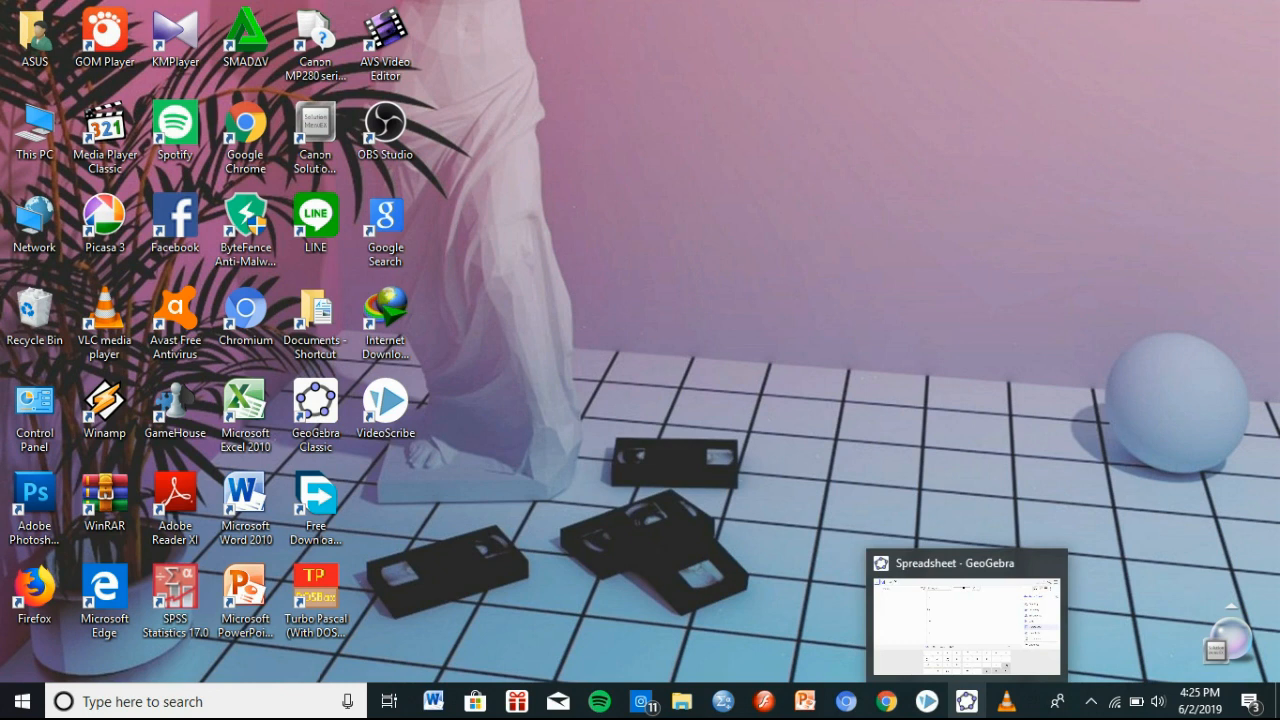
Switch to GeoGebra, load the Spreadsheet perspective and close its Graphics view.
left_click(966, 701)
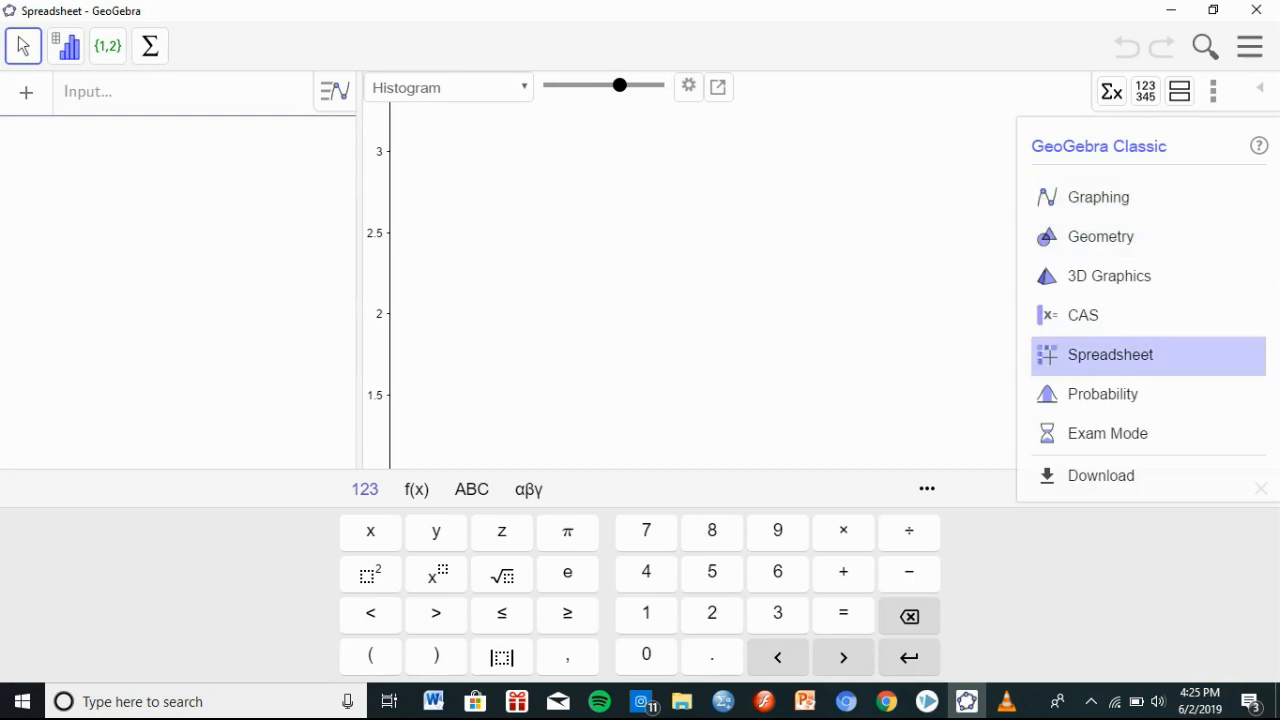
left_click(1110, 354)
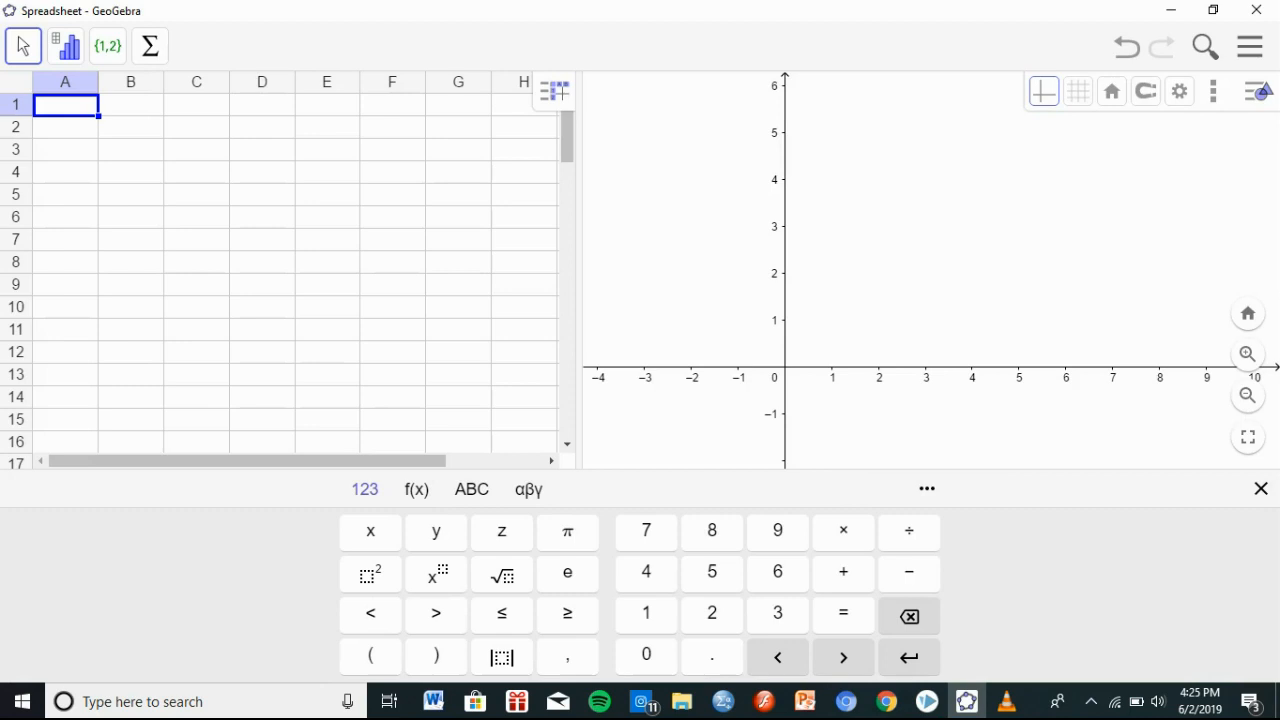
left_click(1213, 91)
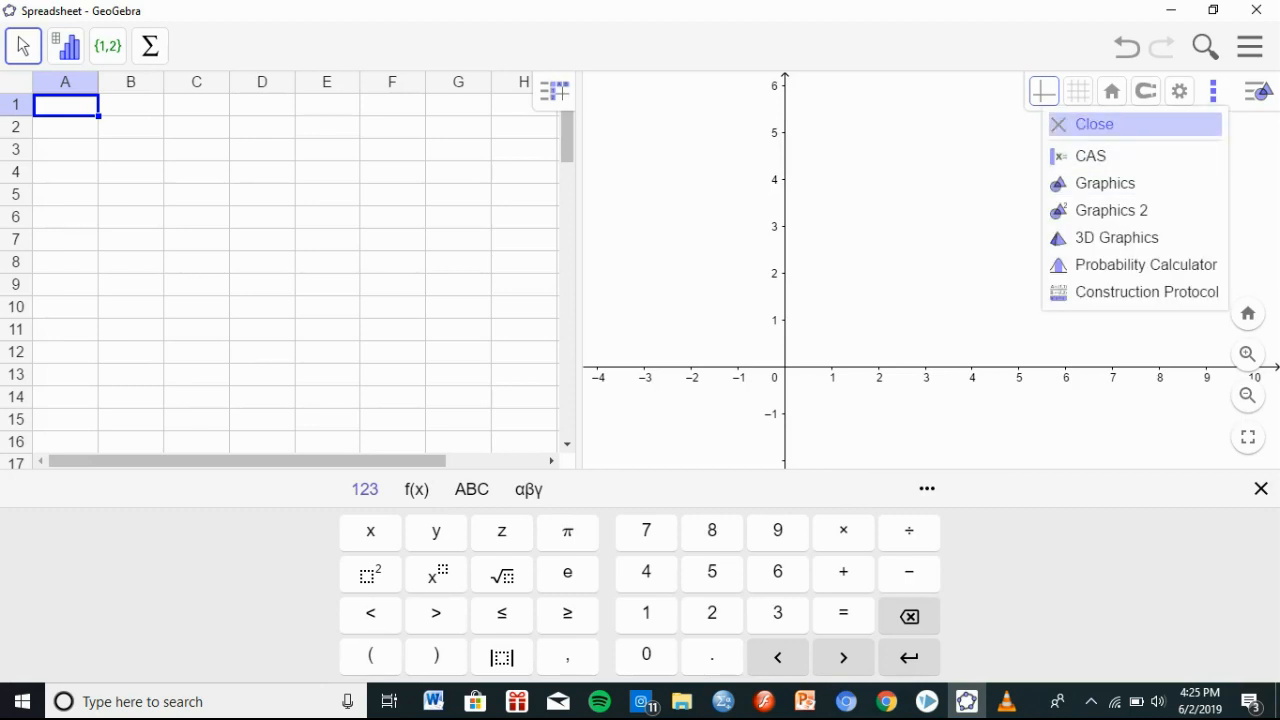
left_click(1094, 124)
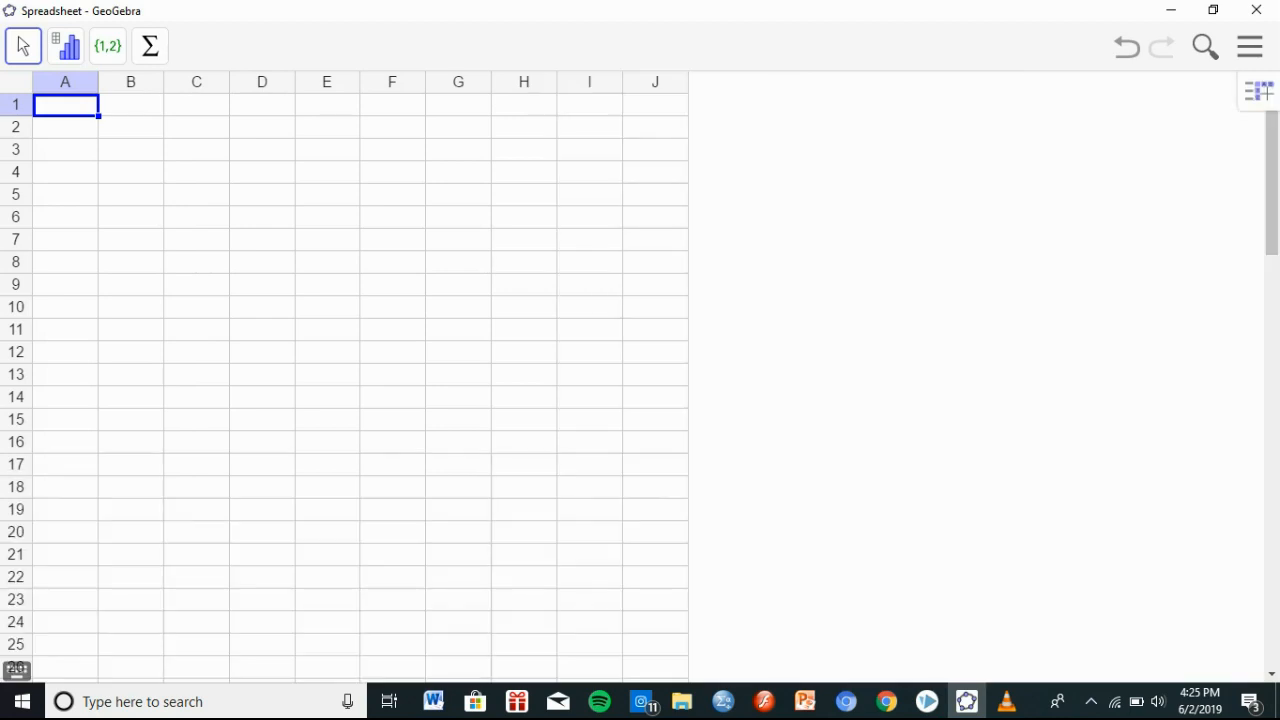
Add the Algebra view alongside the spreadsheet.
left_click(1258, 91)
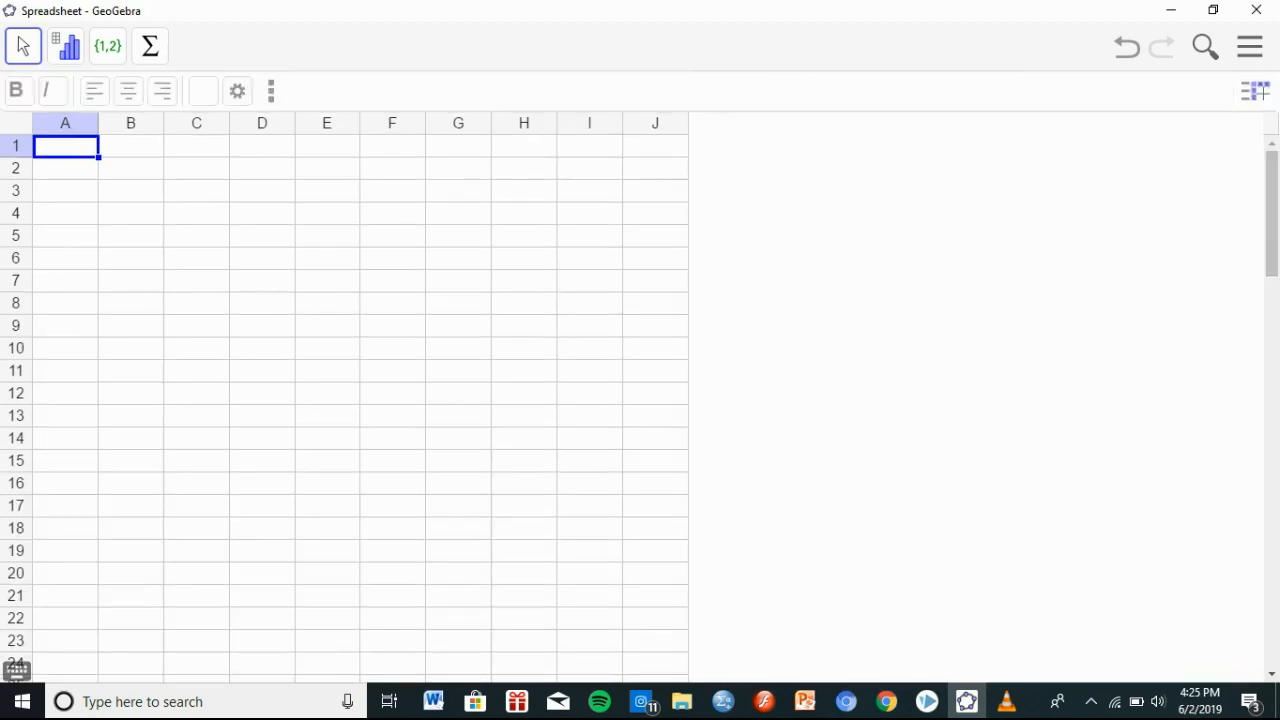
left_click(271, 91)
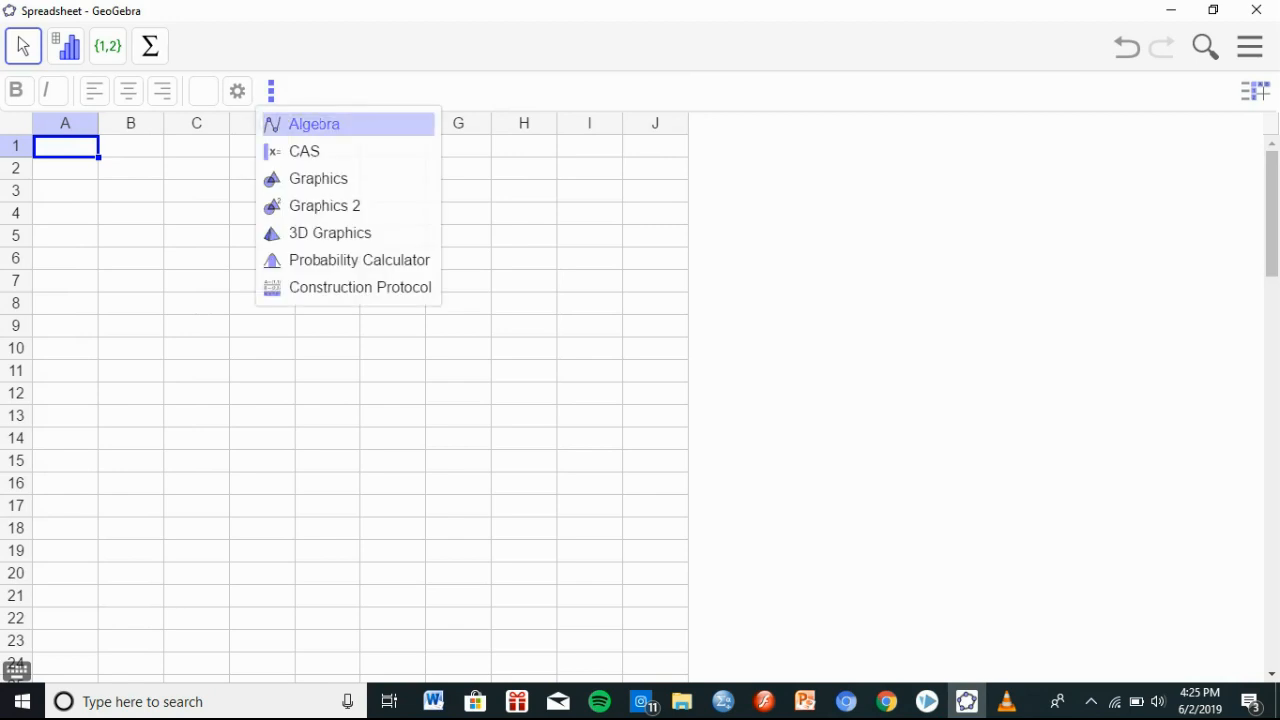
left_click(314, 124)
Switch to the Word document geogebra statistika matematika and highlight the data row of exercise 1.
mouse_move(433, 701)
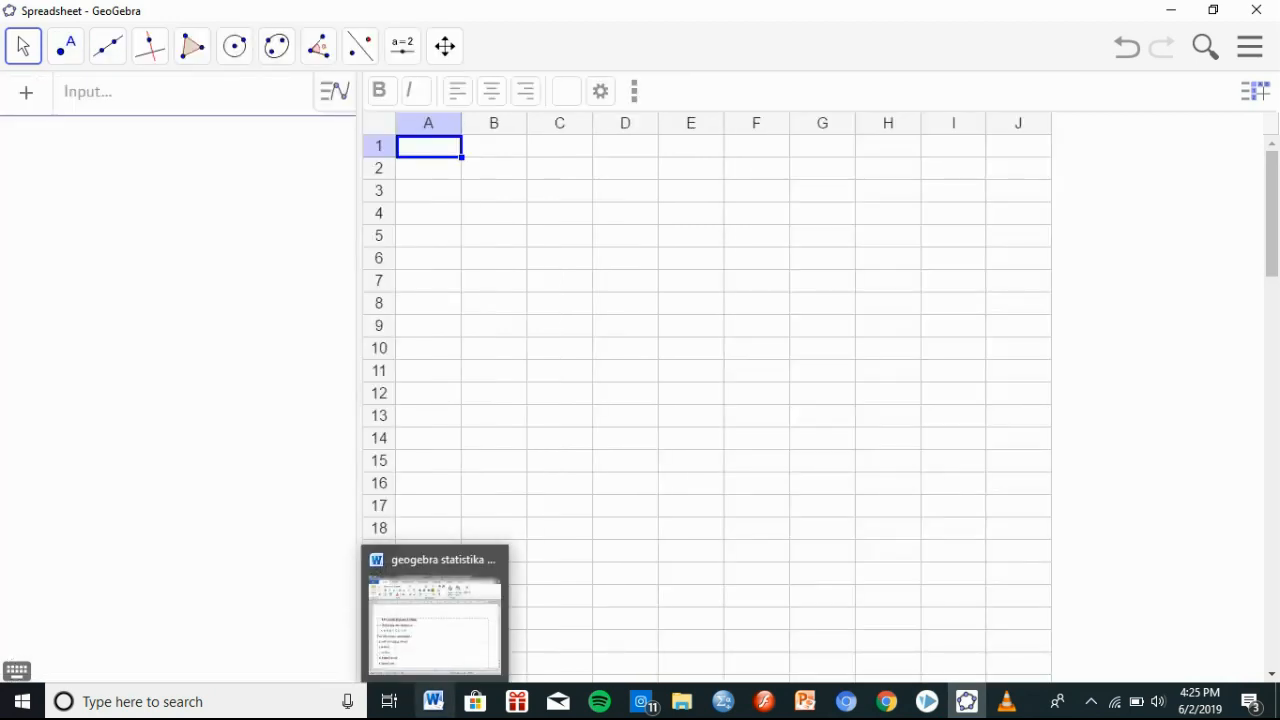
left_click(435, 620)
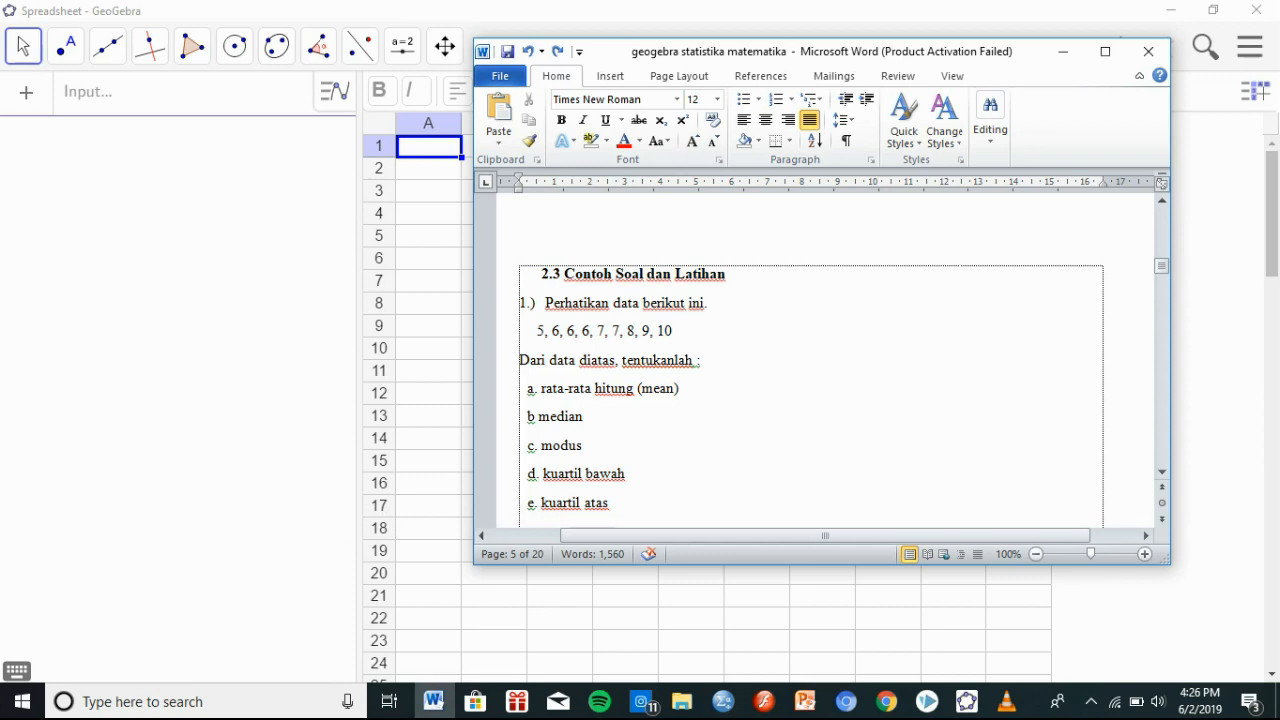
key("shift+Left")
key("shift+Left")
key("shift+Left")
key("shift+Left")
key("shift+Left")
key("shift+Left")
key("shift+Left")
key("shift+Left")
key("shift+Left")
key("shift+Left")
key("shift+Left")
key("shift+Left")
key("shift+Left")
key("shift+Left")
key("shift+Left")
key("shift+Left")
key("shift+Left")
key("shift+Left")
key("shift+Left")
key("shift+Left")
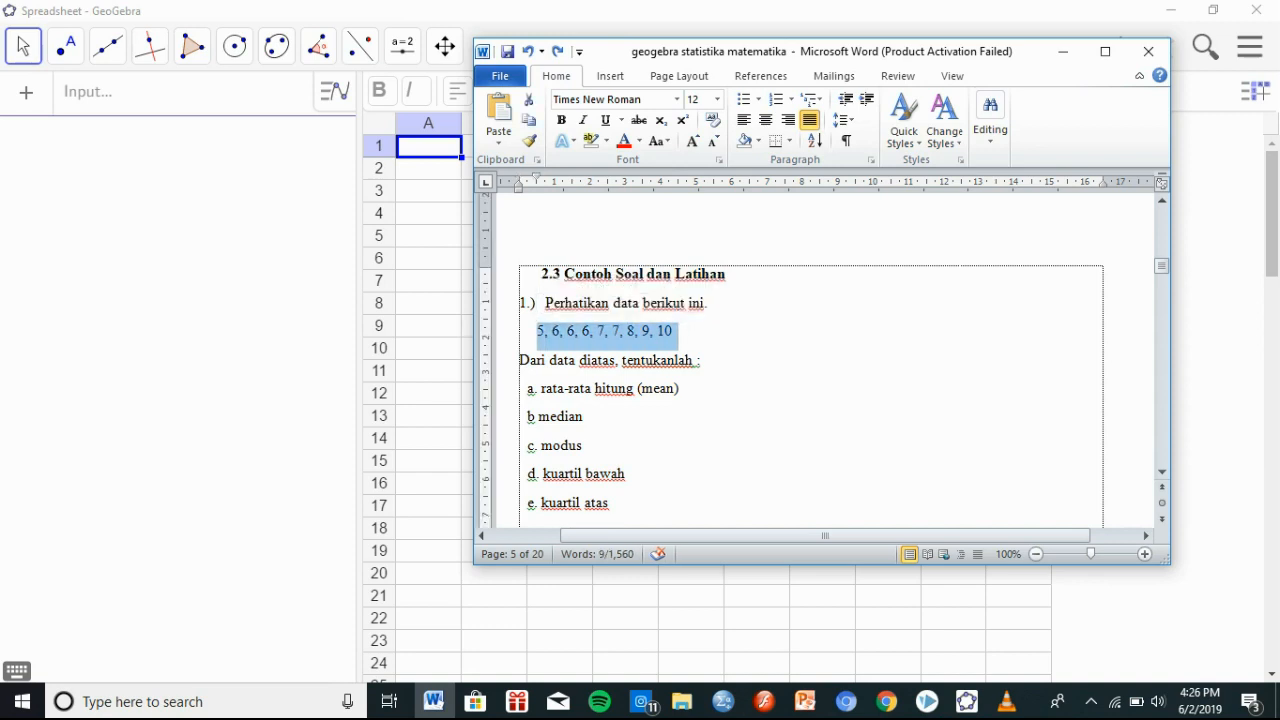
Select cell A1 in the GeoGebra spreadsheet and review the exercise 1 data in Word before returning to GeoGebra.
left_click_drag(428, 147, 428, 168)
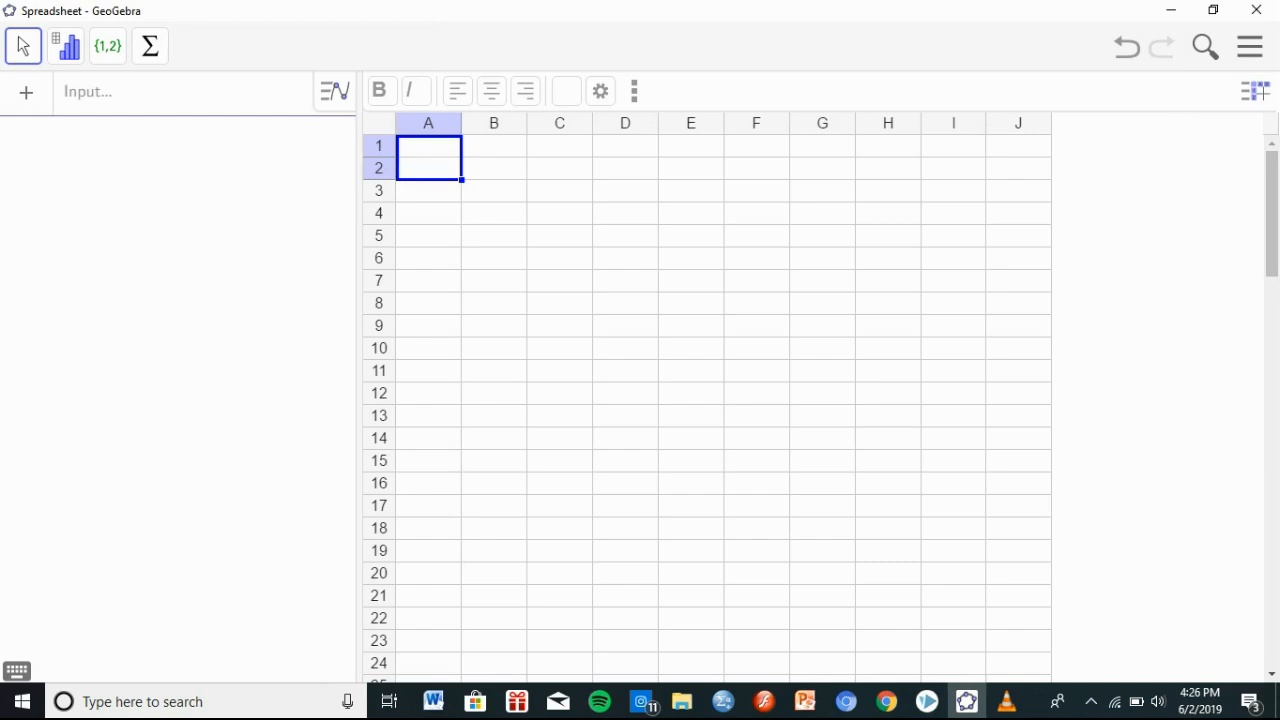
left_click(428, 147)
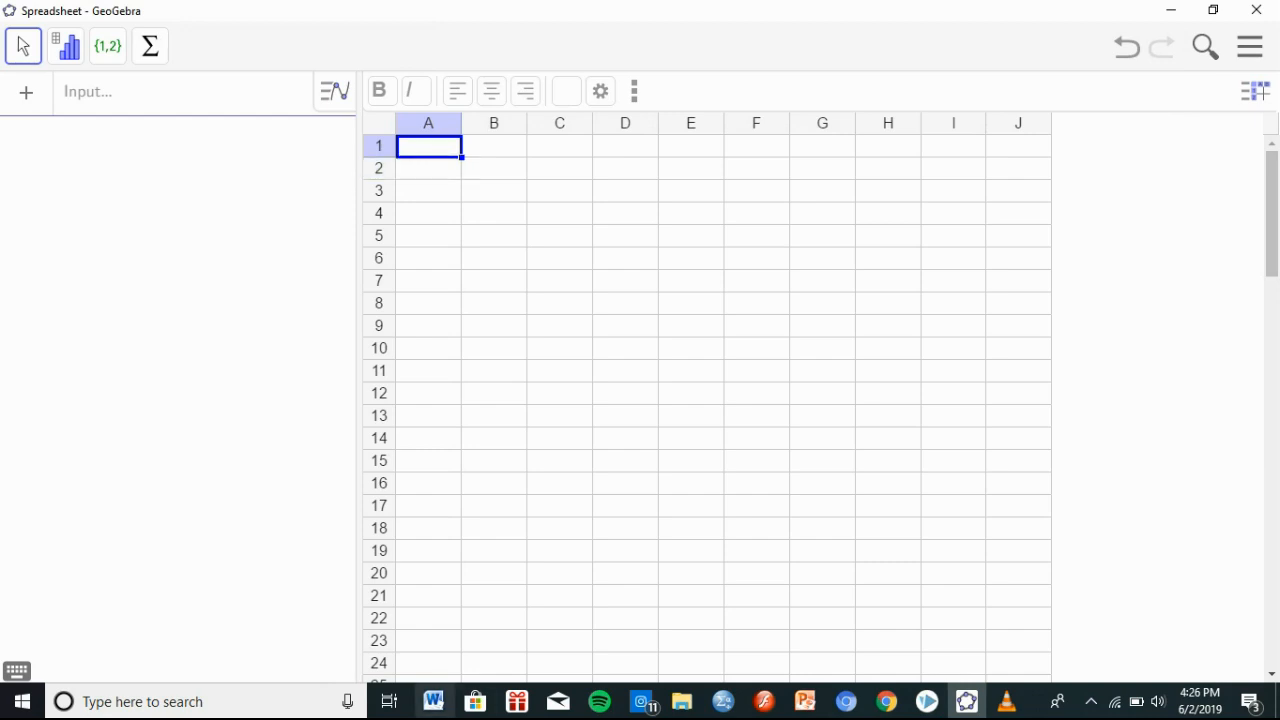
left_click(433, 701)
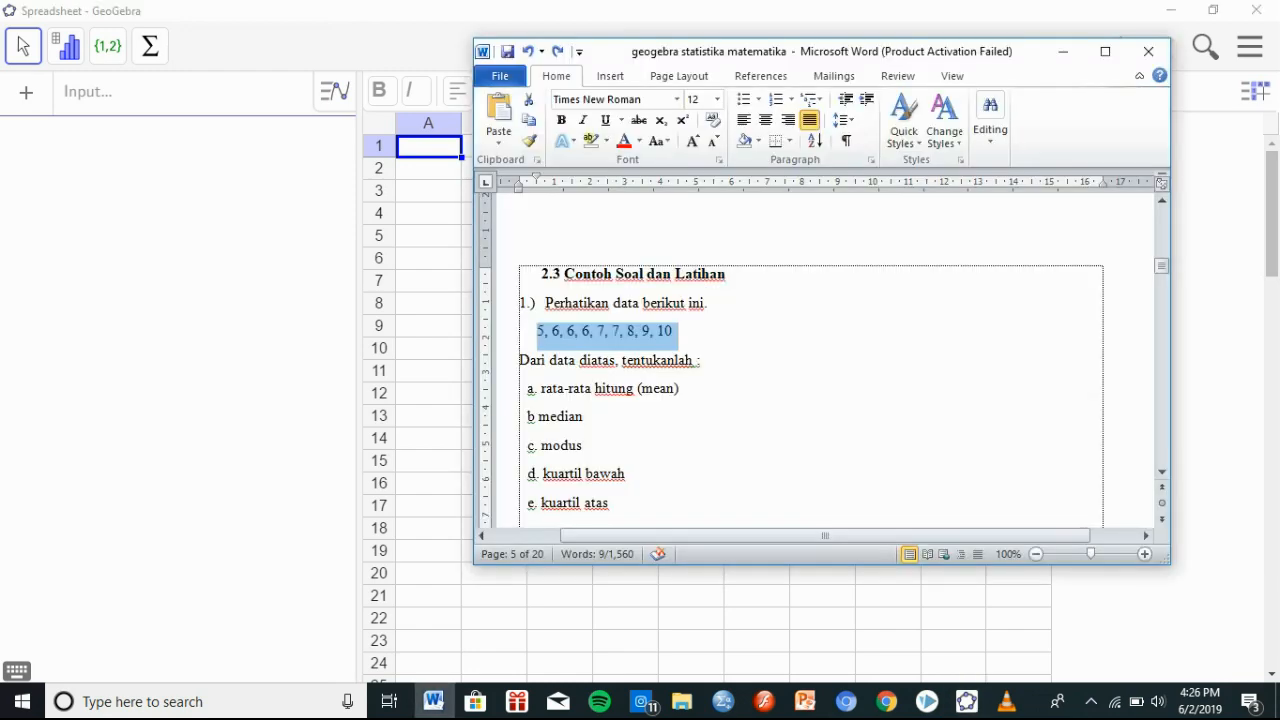
left_click_drag(679, 331, 537, 331)
left_click(1063, 51)
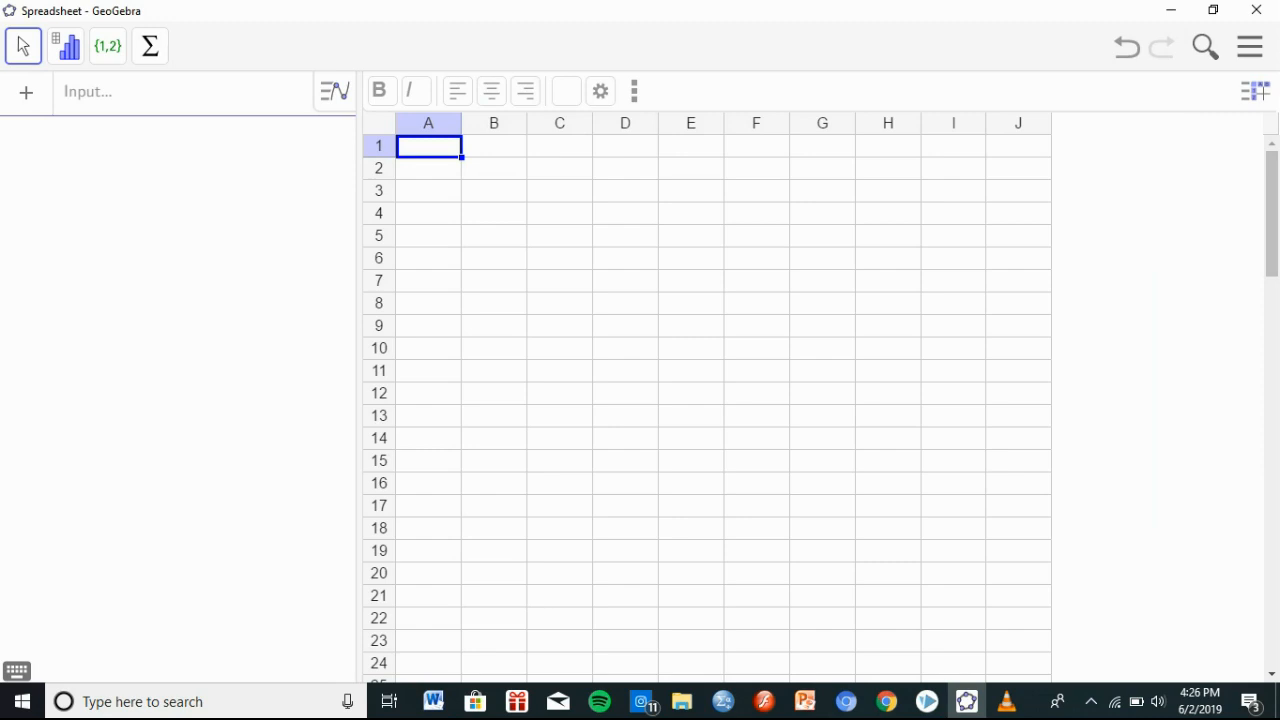
Enter the values 5, 6, 6, 6, 7, 7, 8, 9 and 10 in cells A1 to A9.
type("5")
key("Return")
type("6")
key("Return")
type("6")
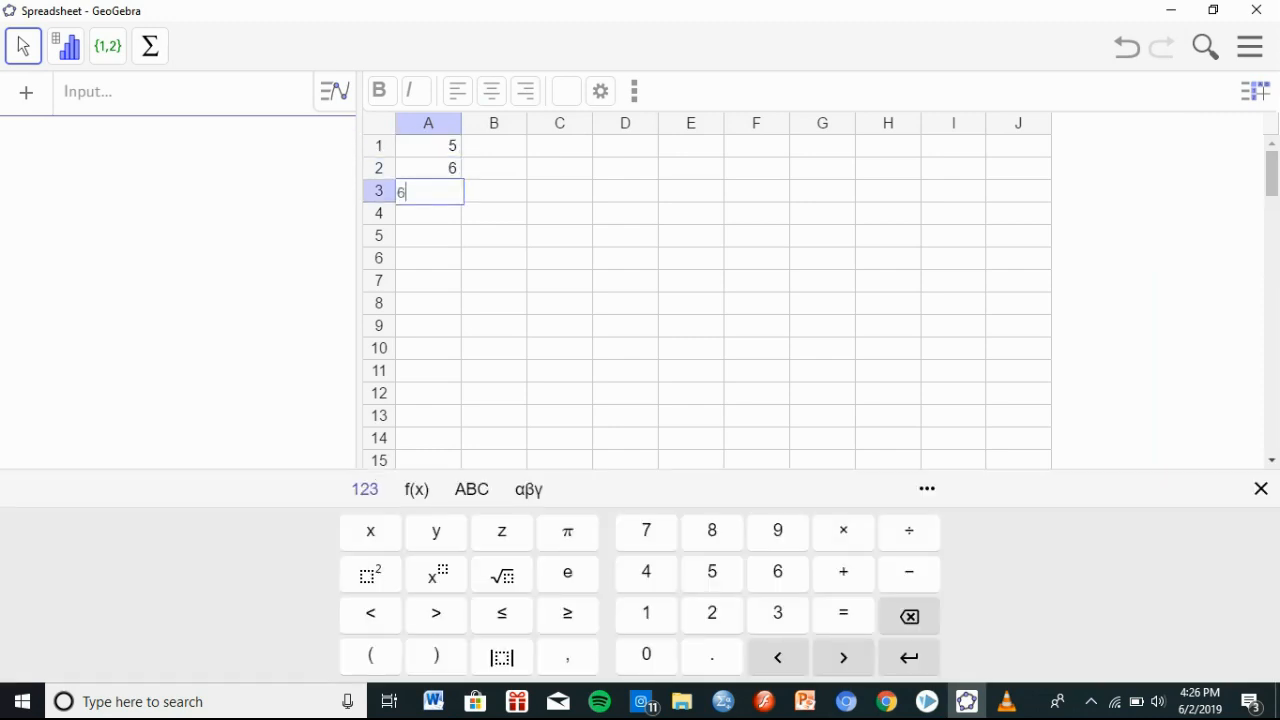
key("Return")
type("6")
key("Return")
type("7")
key("Return")
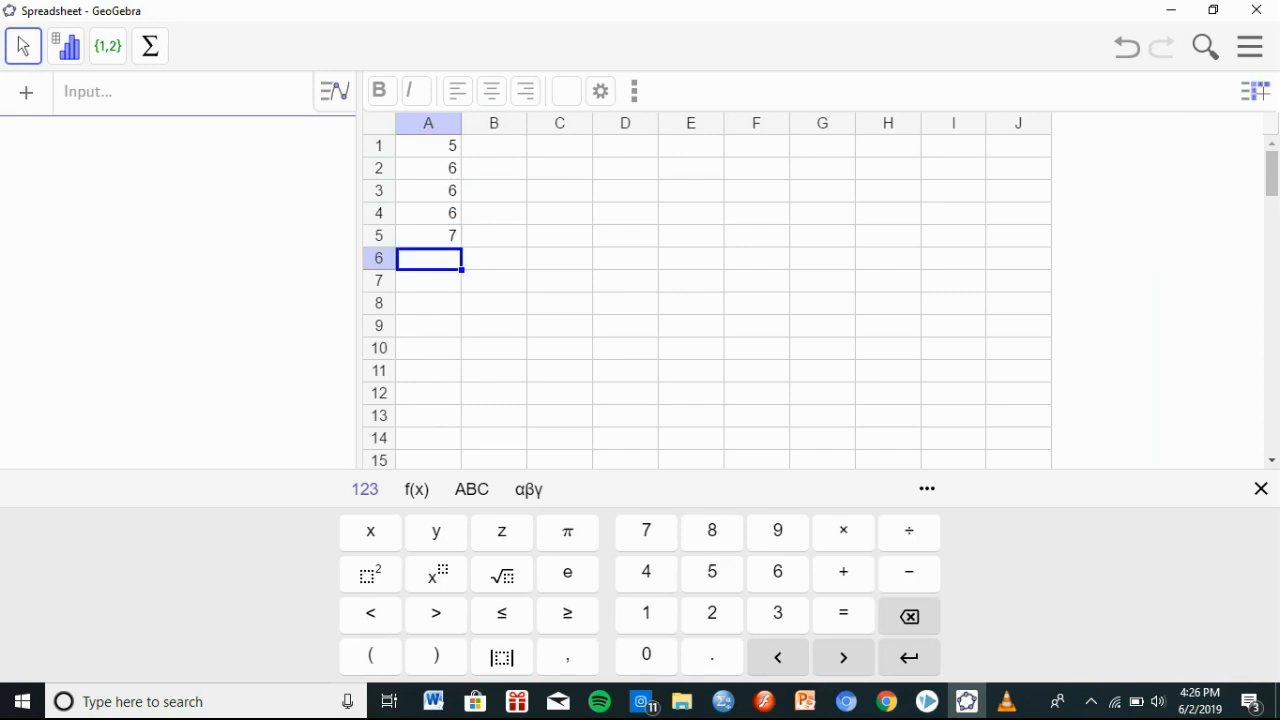
type("7")
key("Return")
type("8")
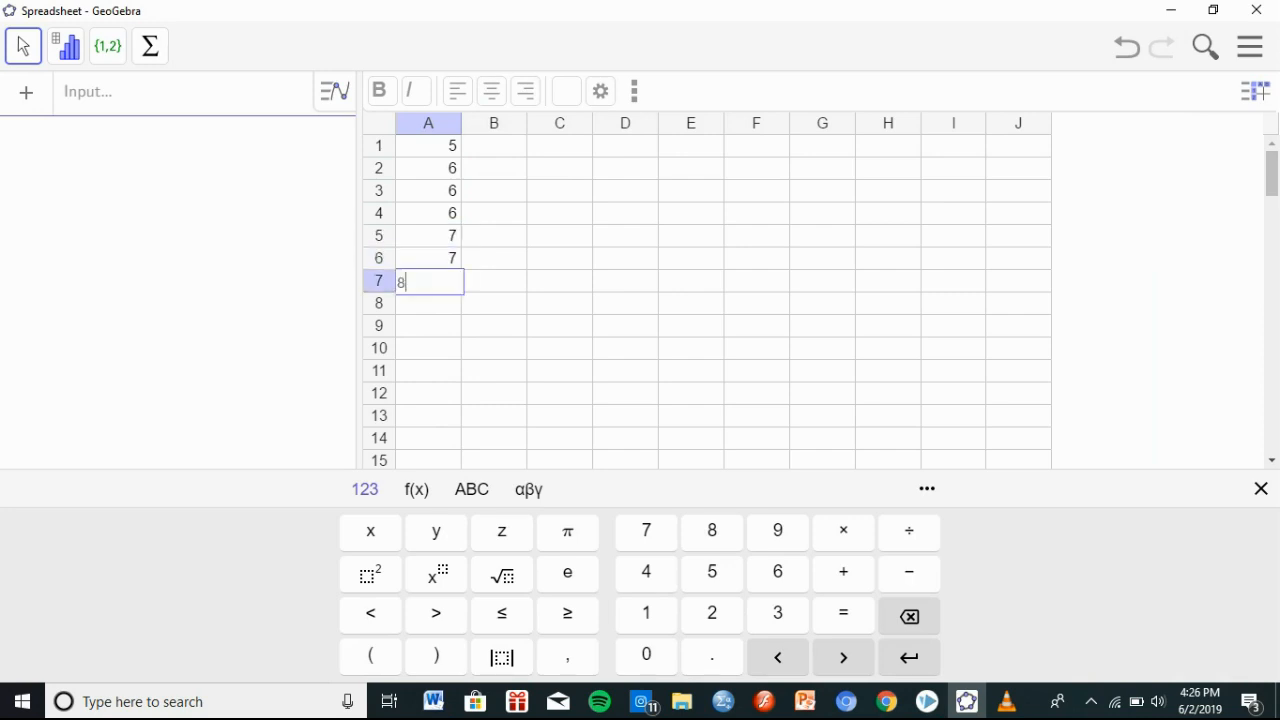
key("Return")
type("9")
key("Return")
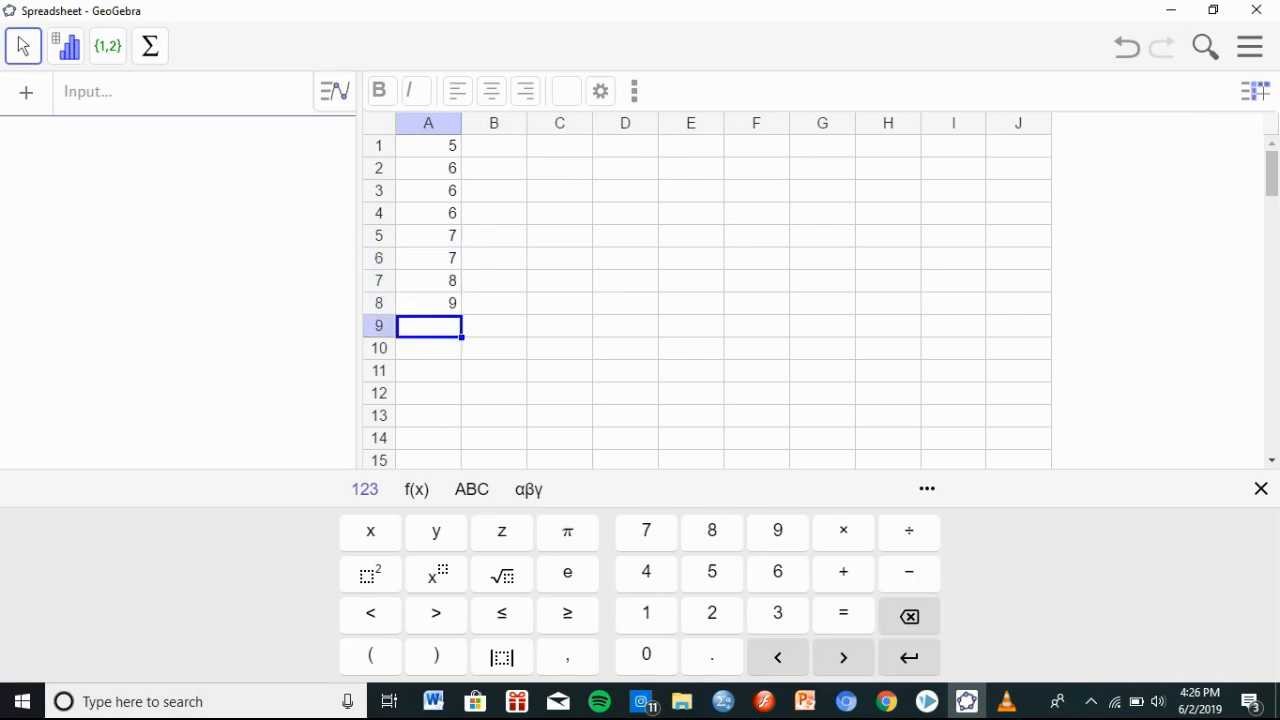
type("10")
key("Return")
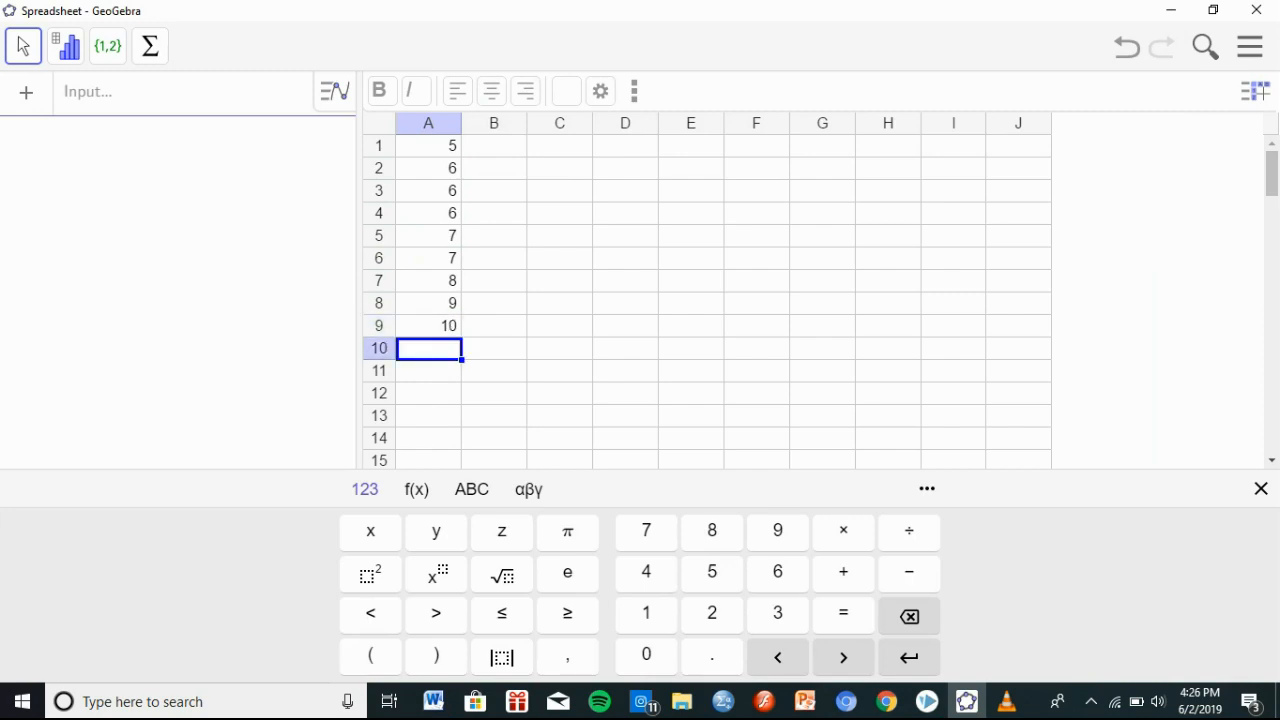
Create a list from the data in cells A1 to A9.
left_click(428, 146)
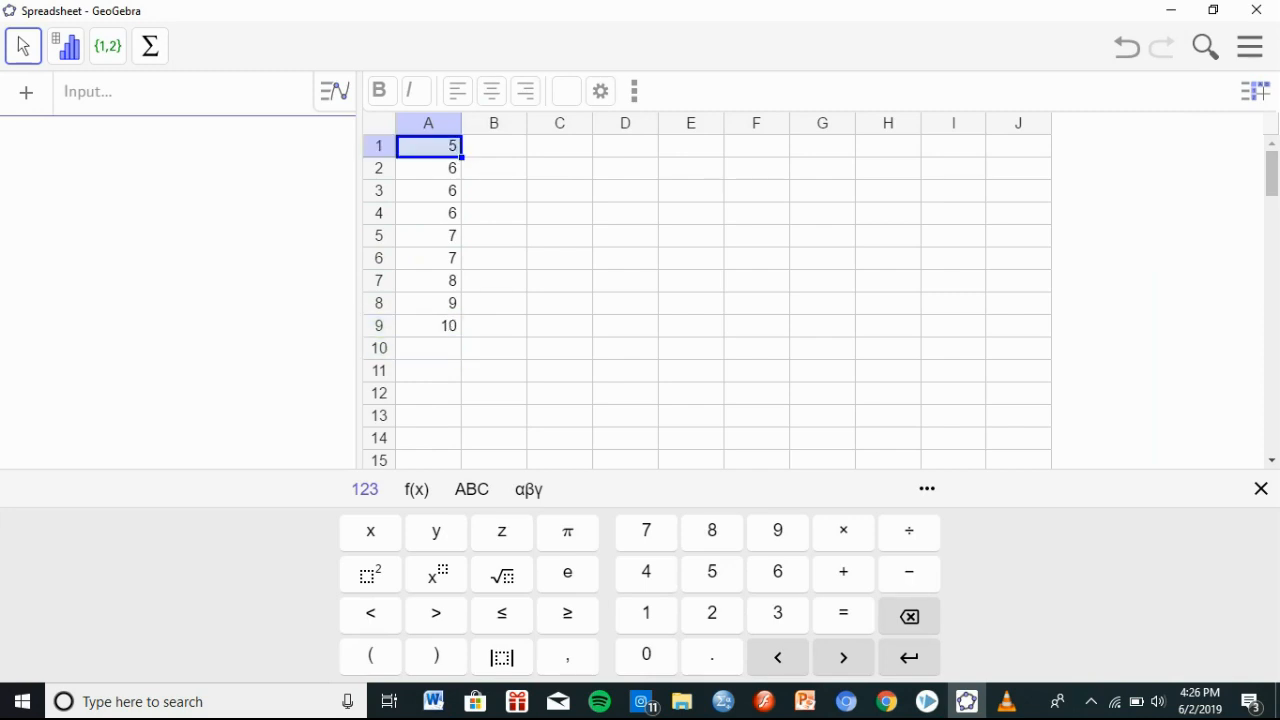
left_click_drag(428, 146, 428, 326)
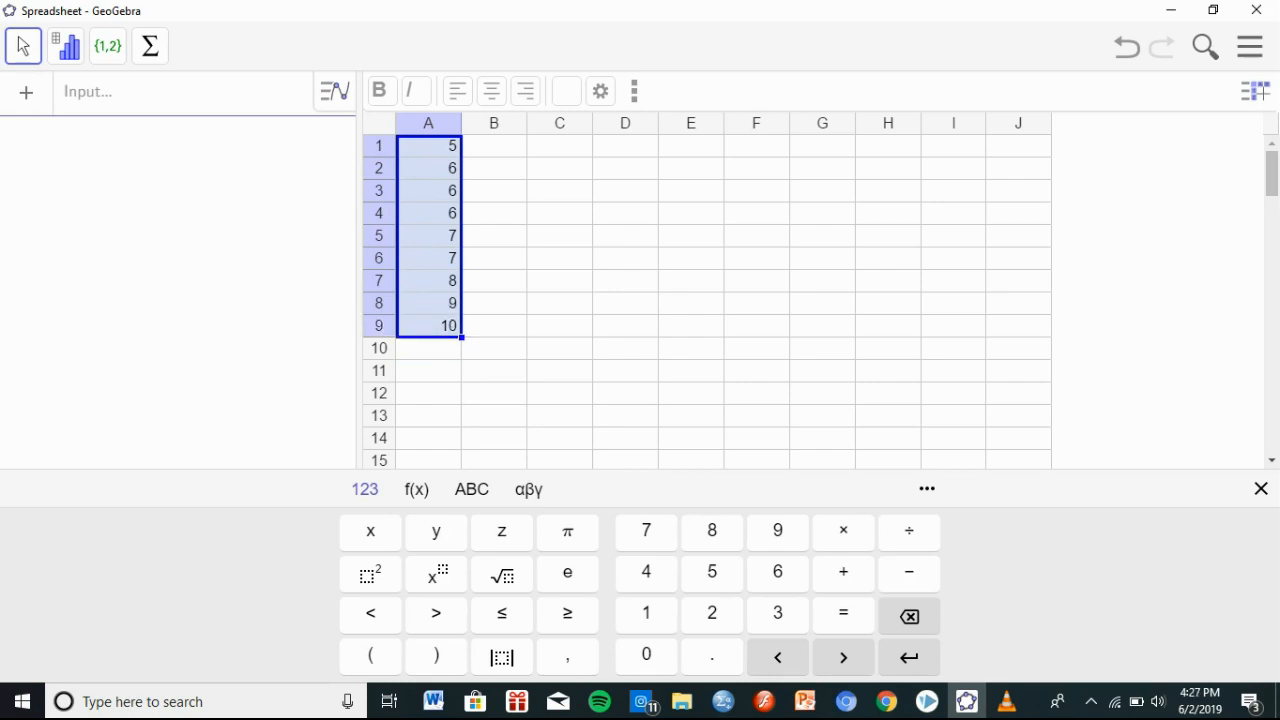
right_click(456, 331)
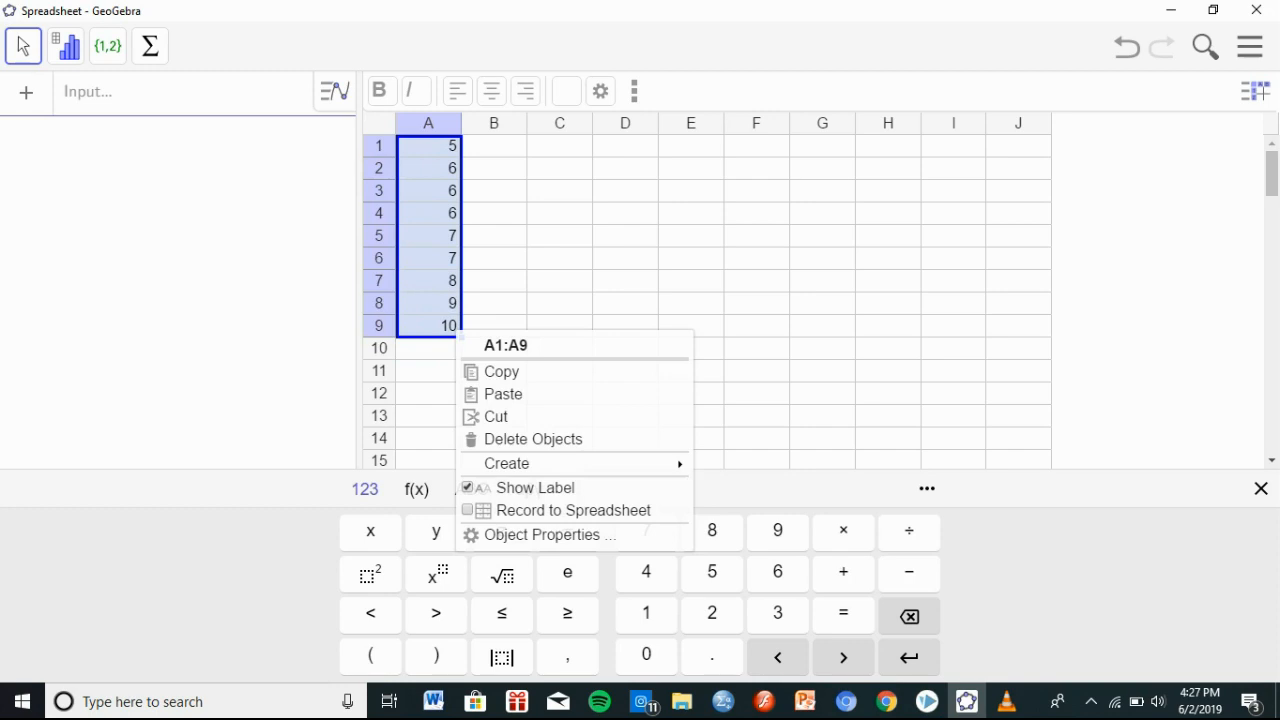
mouse_move(507, 464)
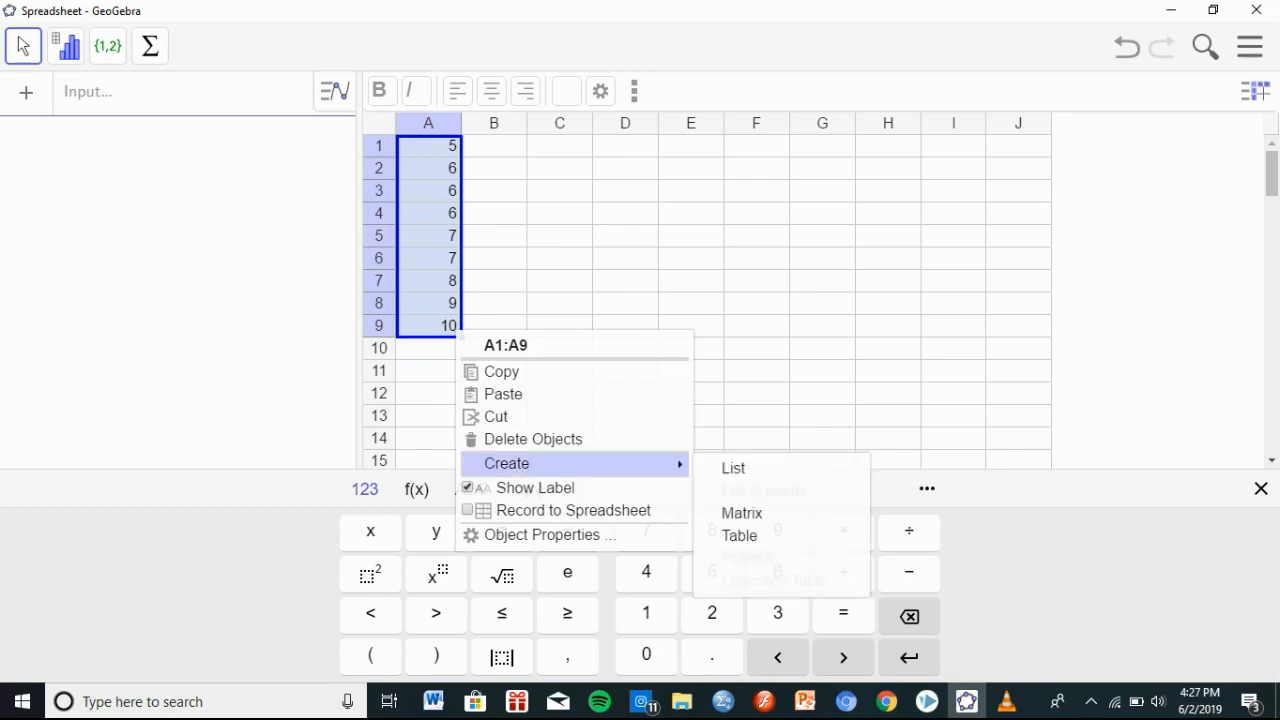
left_click(733, 468)
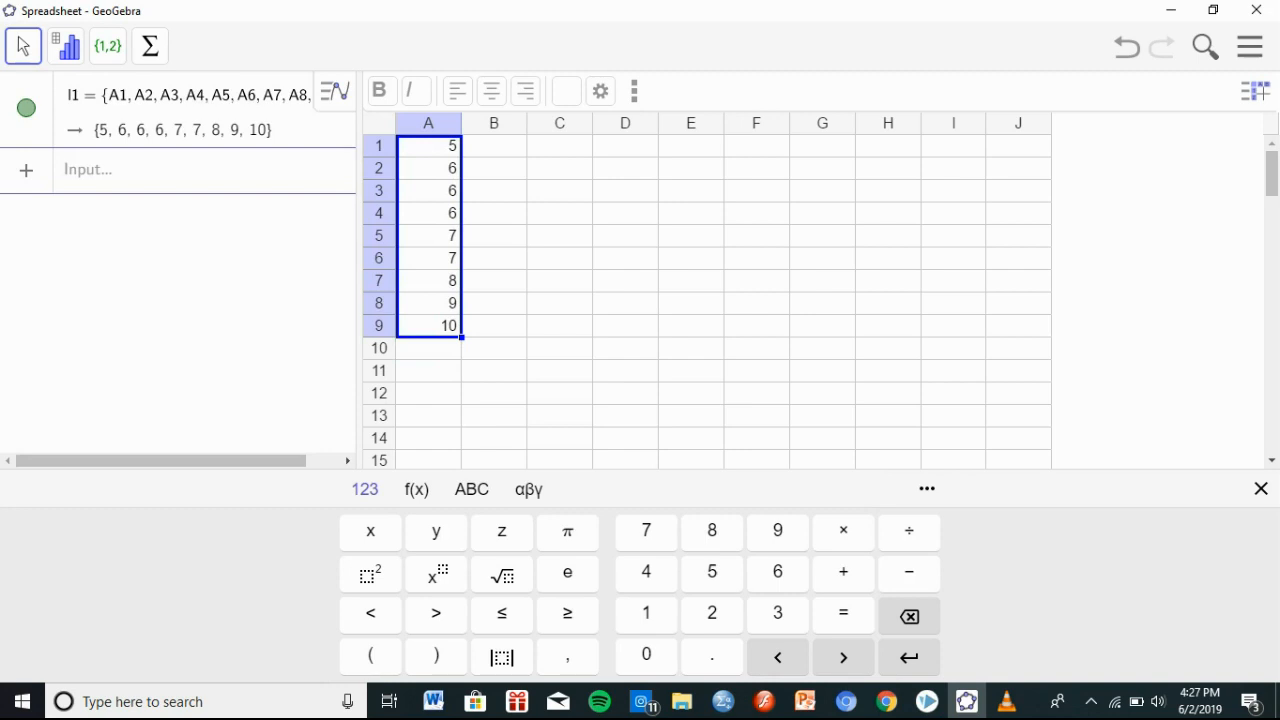
Highlight question a on the mean in Word, and calculate it in GeoGebra's Algebra view with mean(l1).
left_click(433, 701)
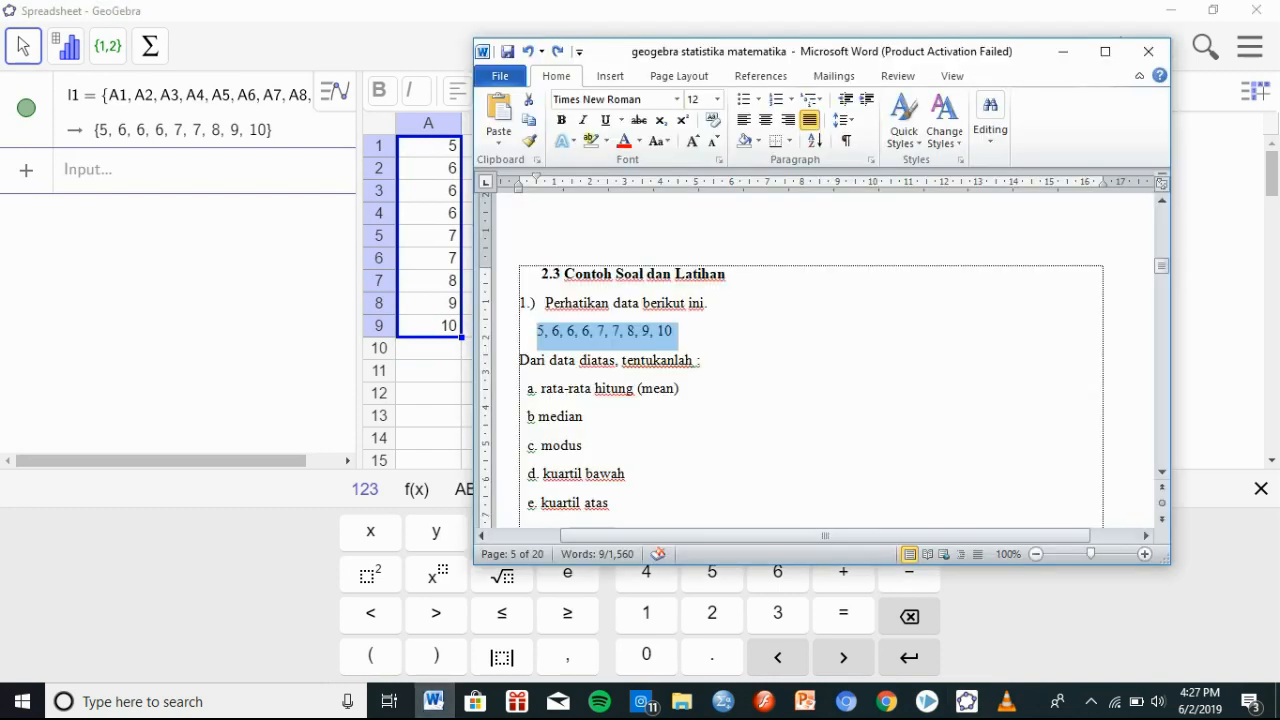
left_click_drag(680, 388, 541, 388)
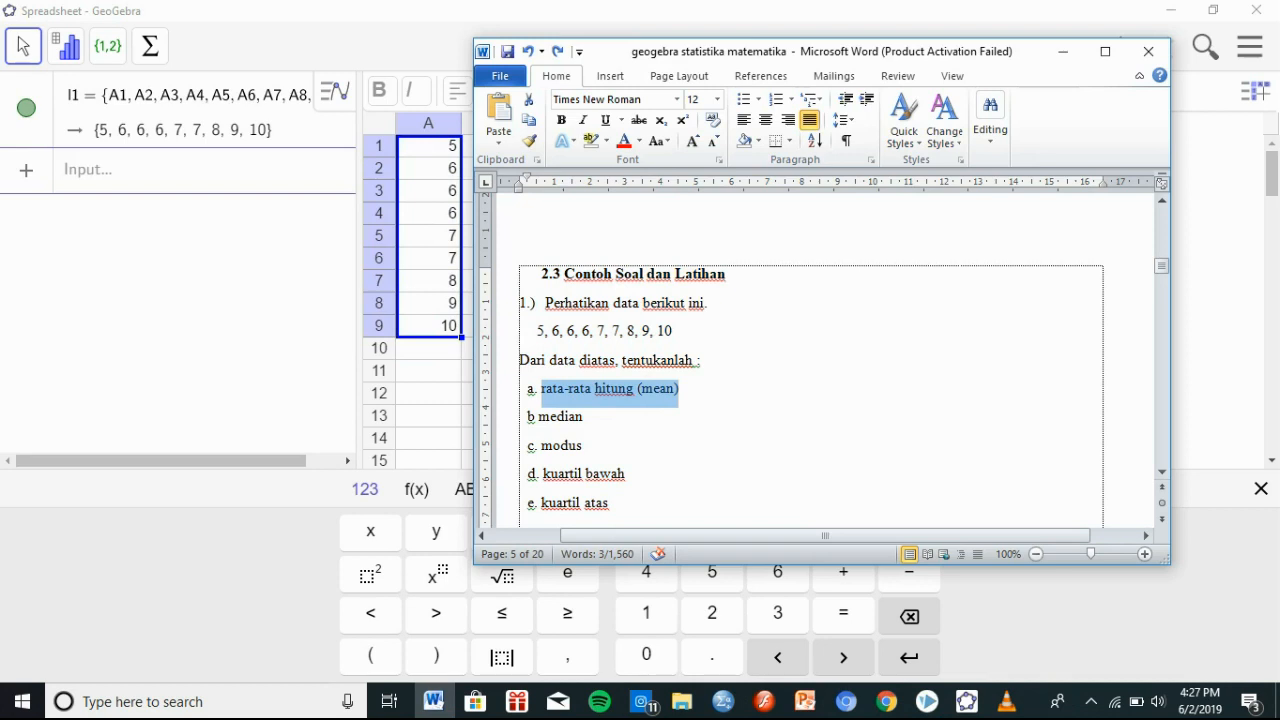
left_click(190, 170)
type("me")
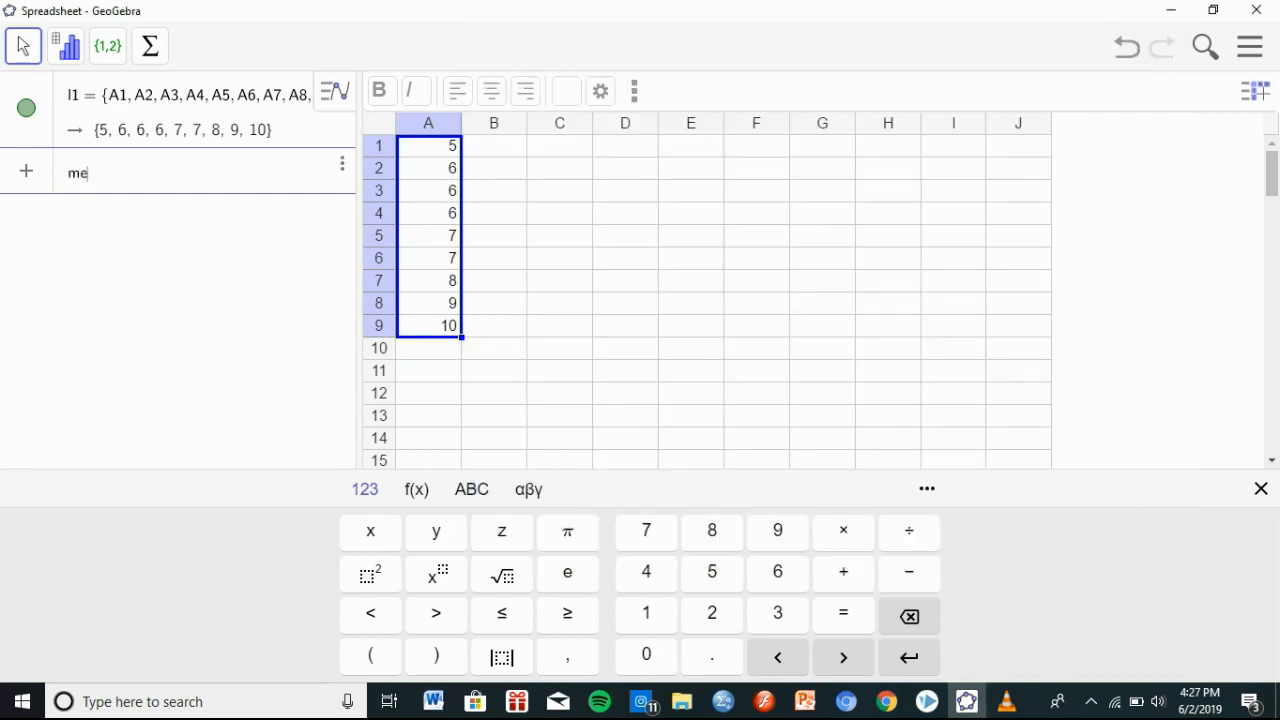
type("an")
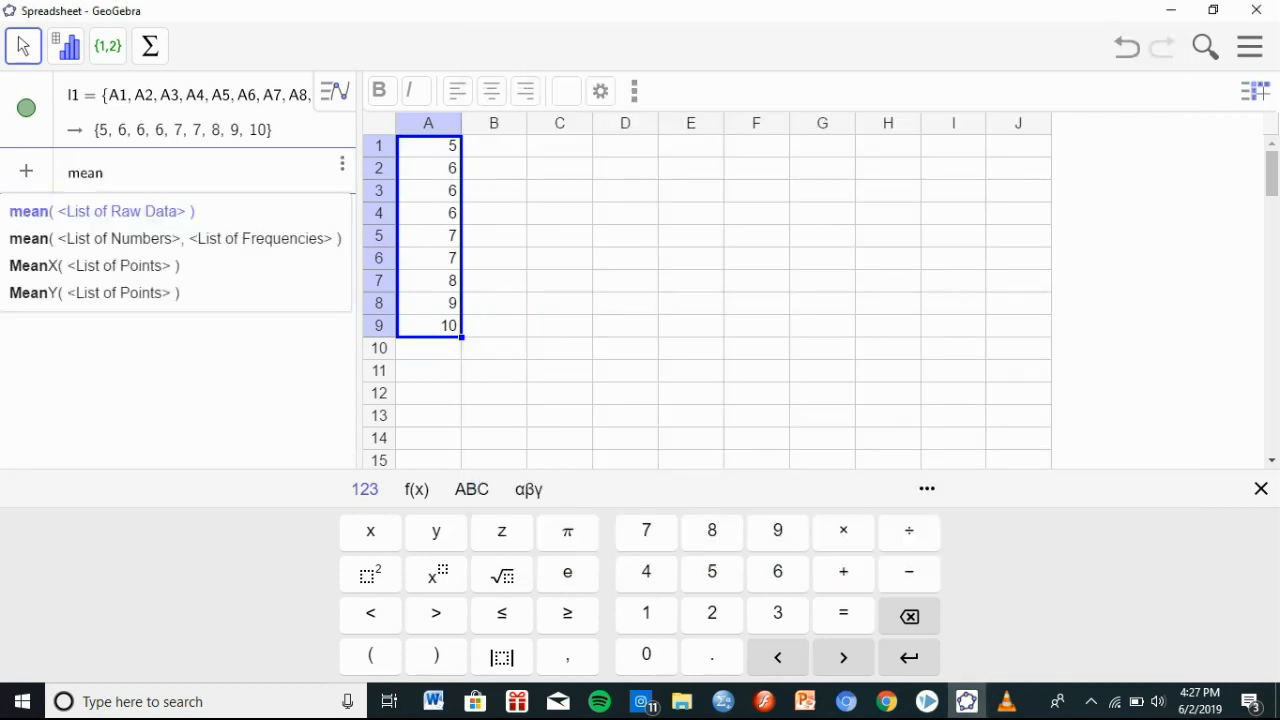
type("(")
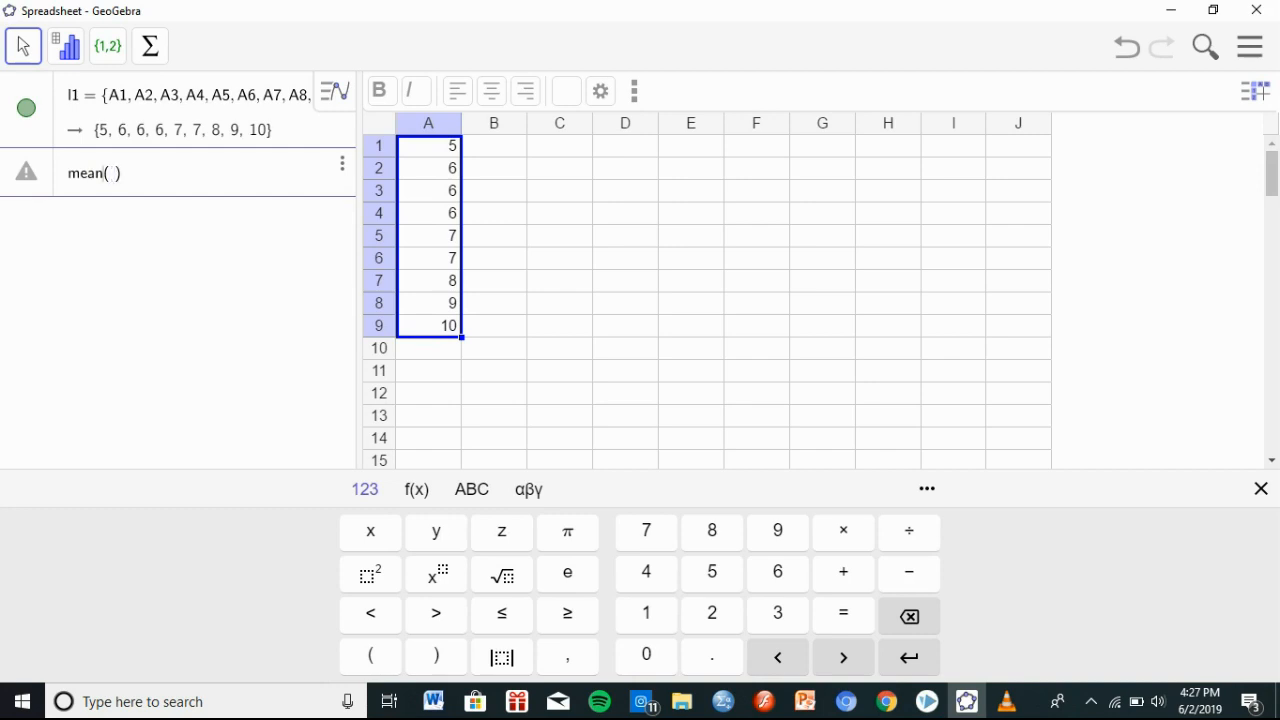
type("l1")
key("BackSpace")
key("BackSpace")
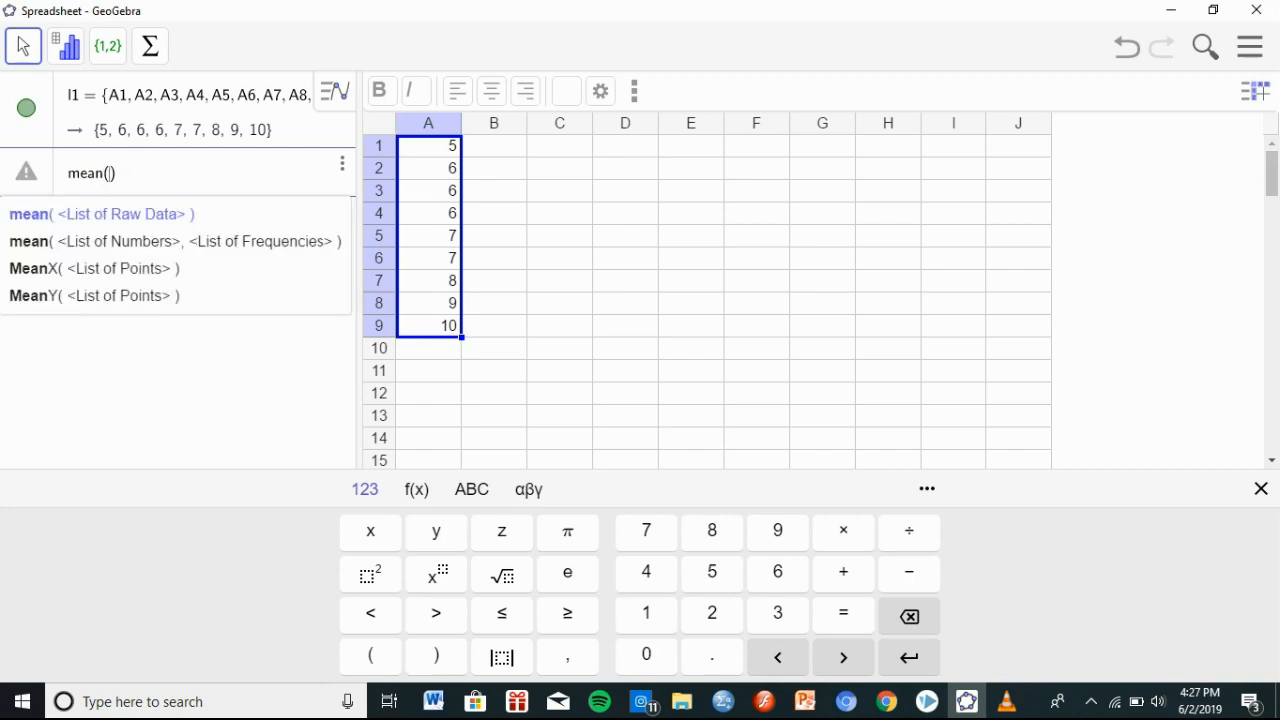
type("l1")
key("Return")
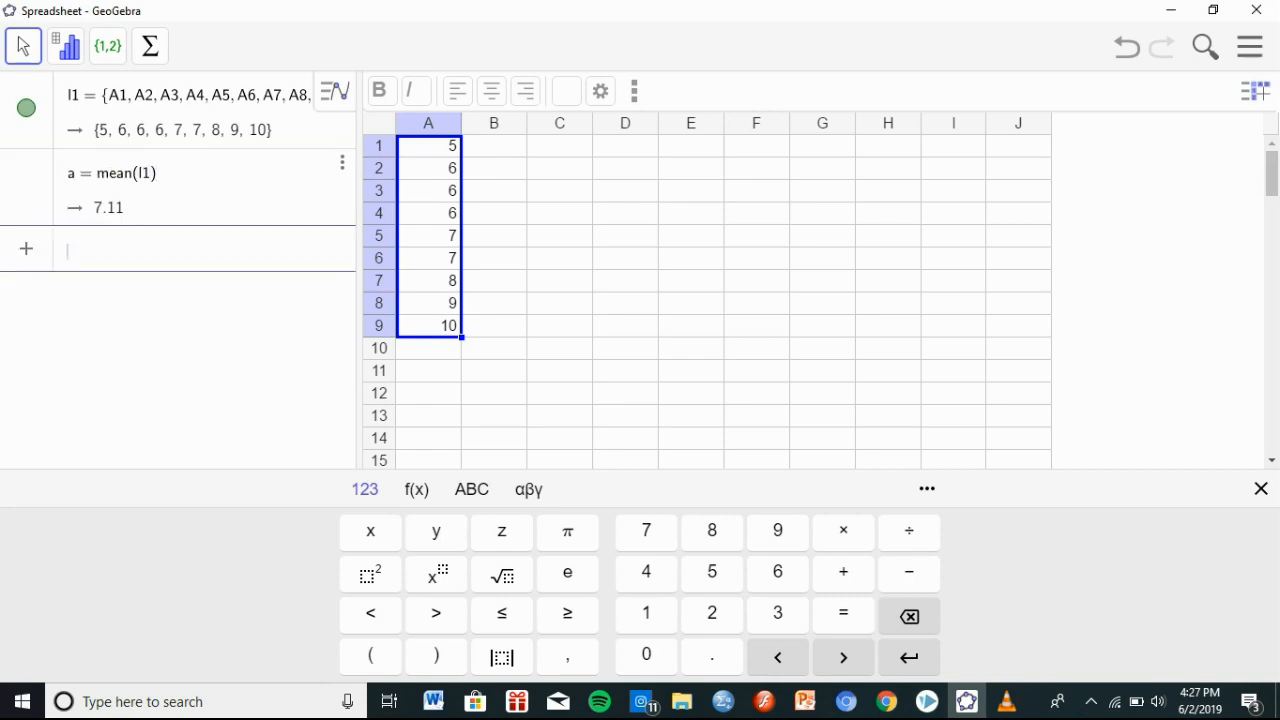
Highlight question b on the median in Word, and calculate it in GeoGebra's Algebra view with median(l1).
mouse_move(433, 700)
left_click(435, 600)
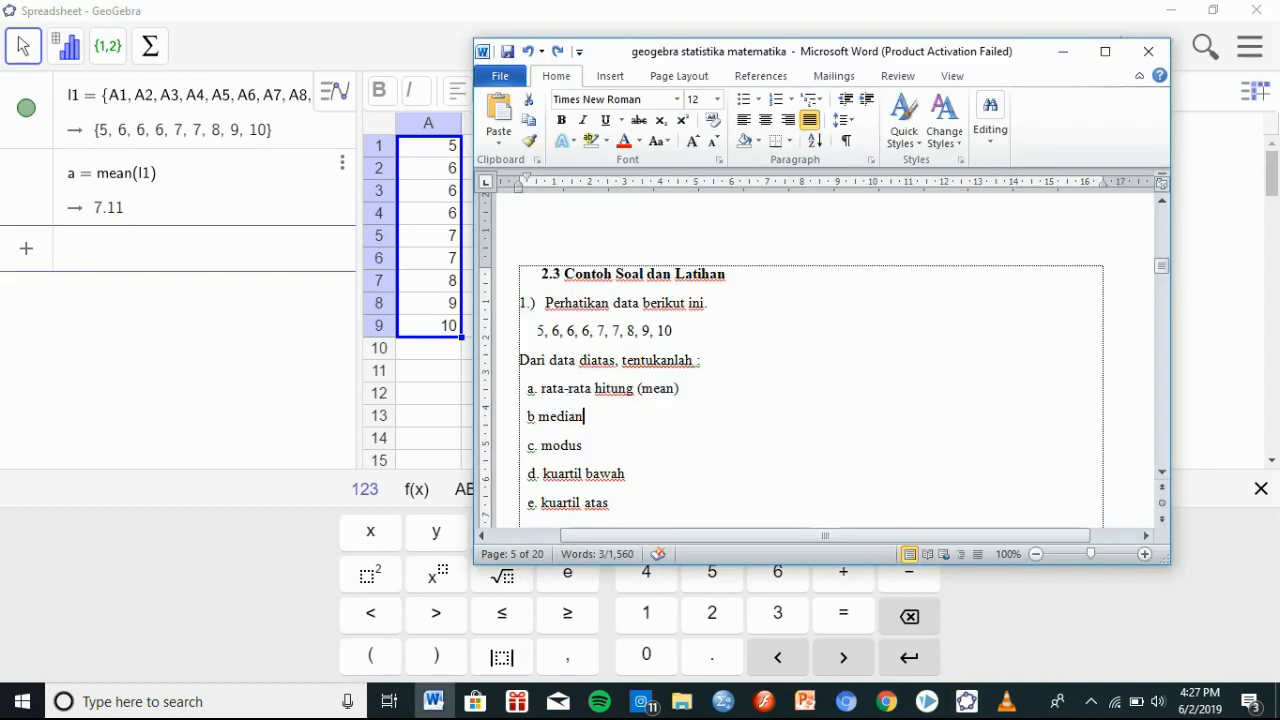
double_click(560, 417)
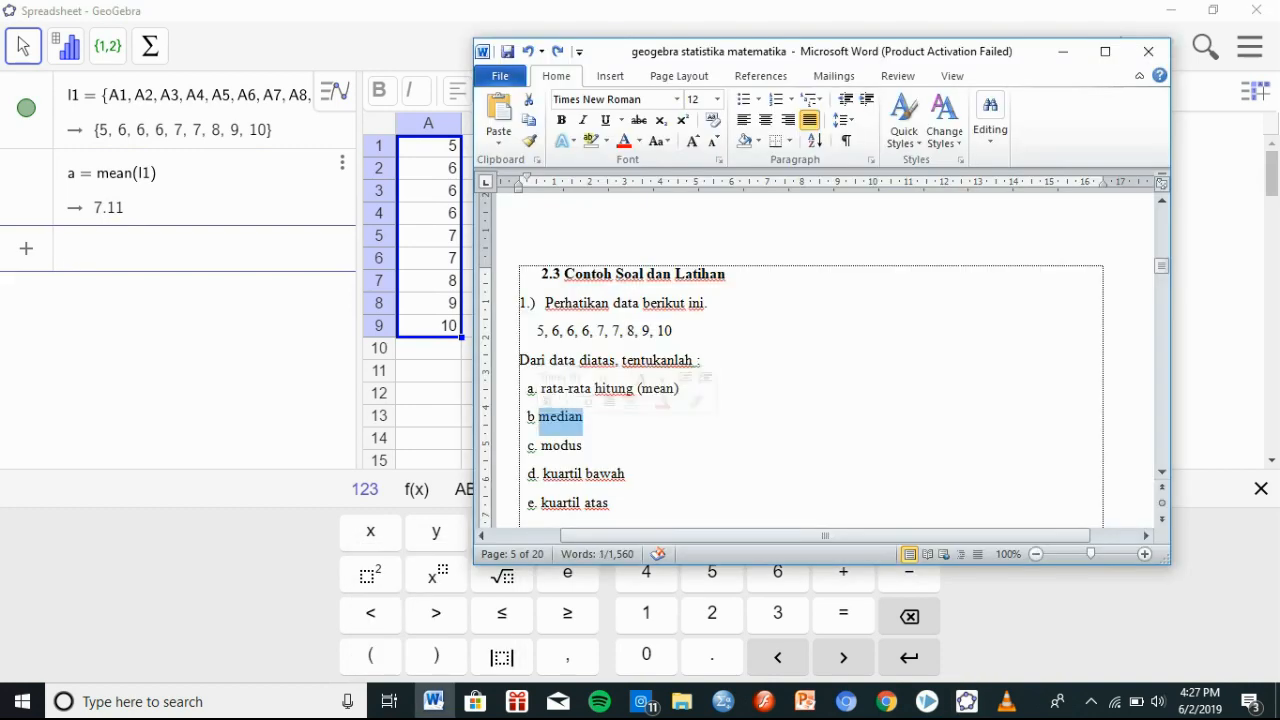
left_click(200, 249)
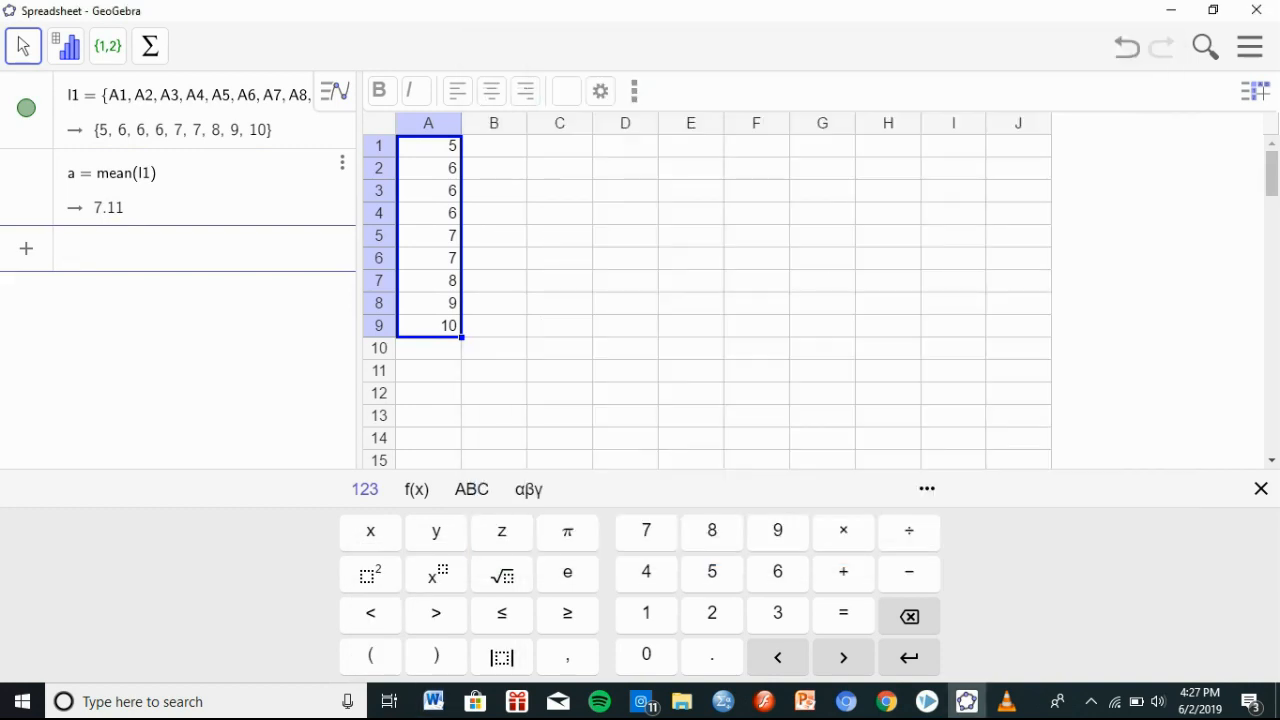
type("median")
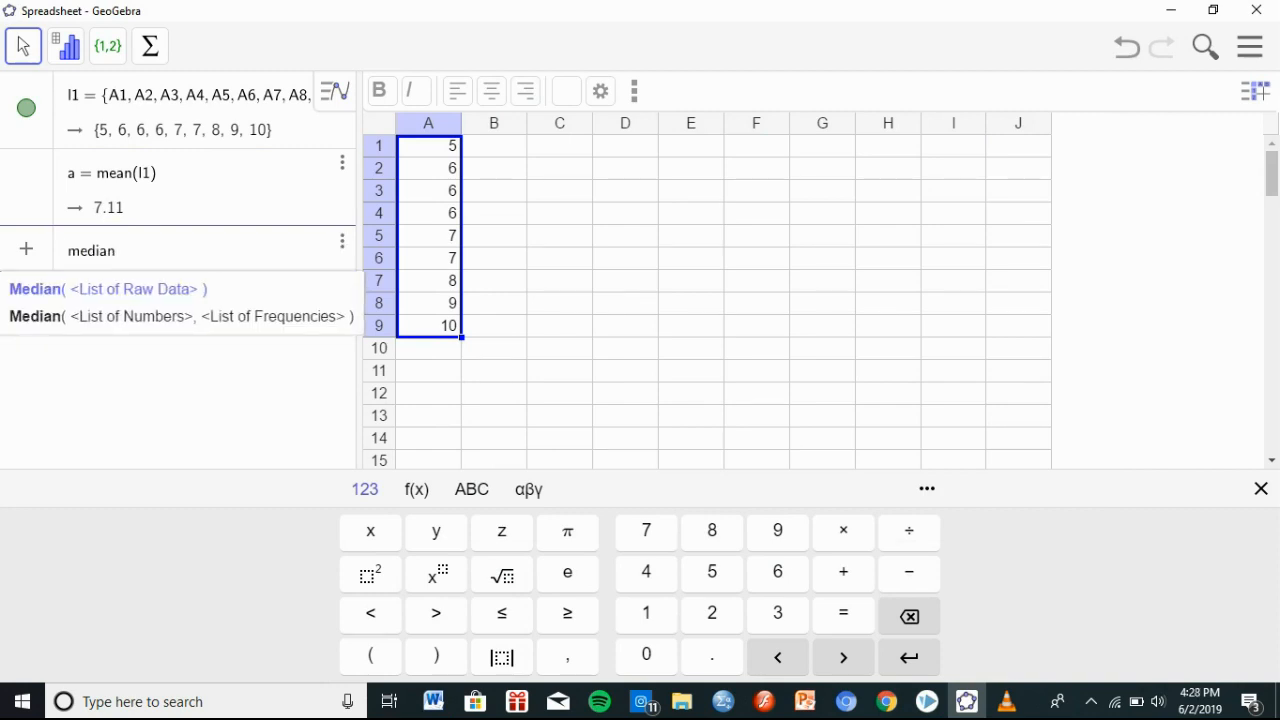
type("(")
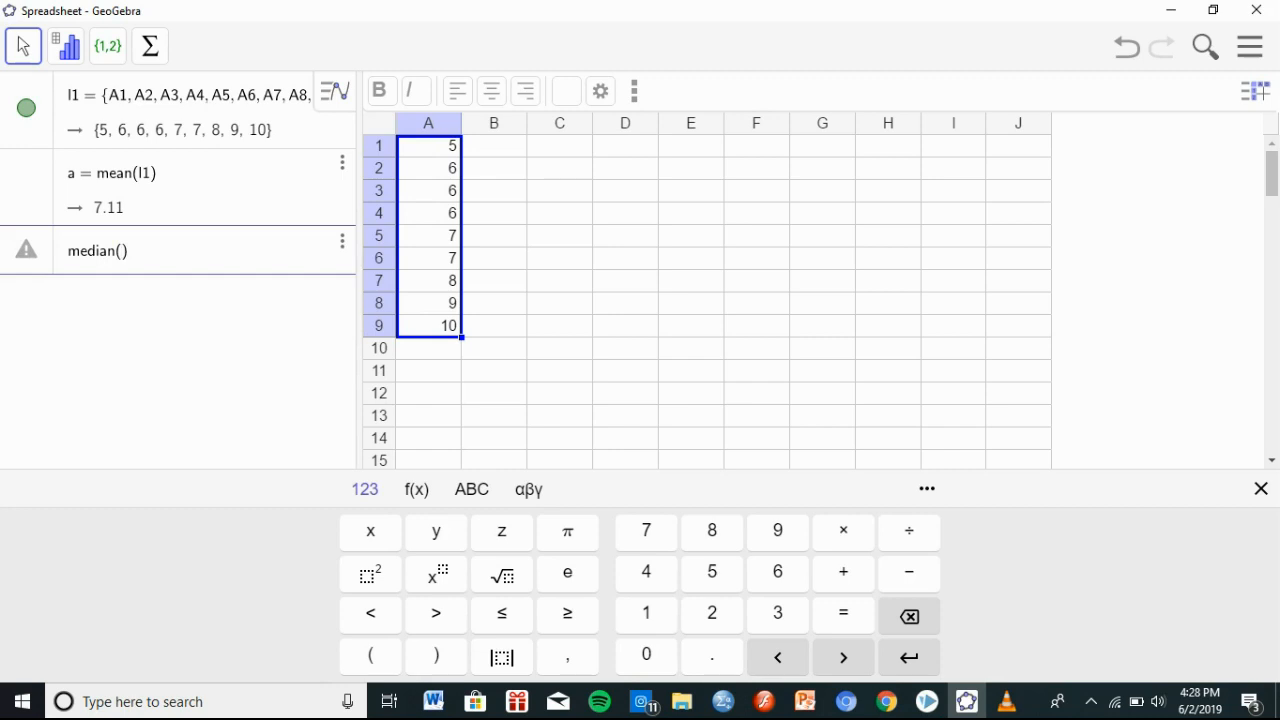
type("l1")
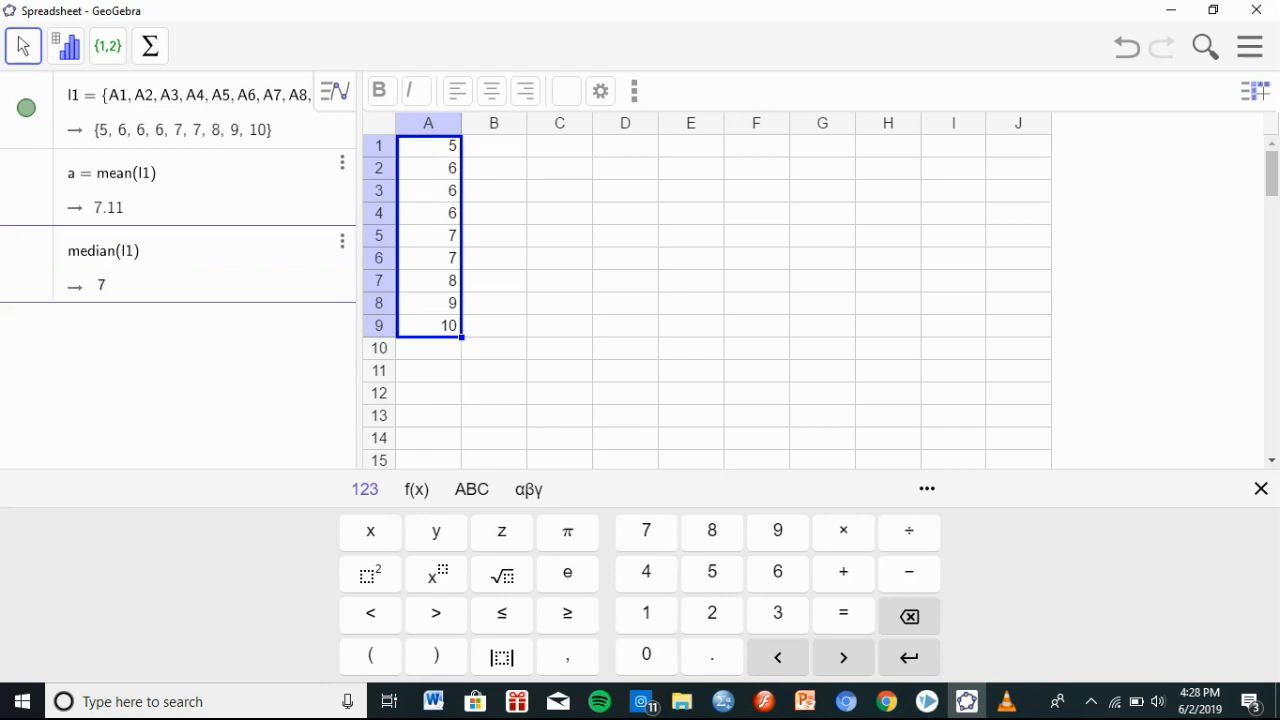
key("Return")
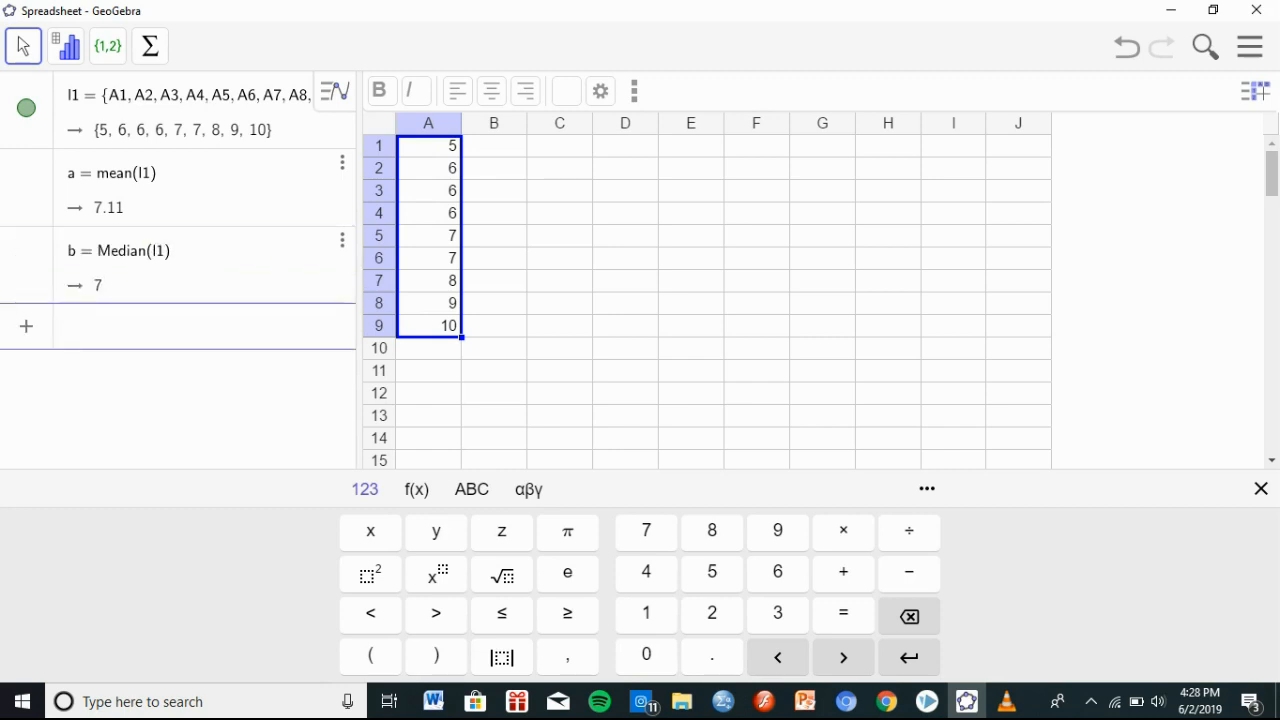
Highlight question c on the mode (modus) in Word, and return to the empty input row in GeoGebra's Algebra view.
left_click(433, 701)
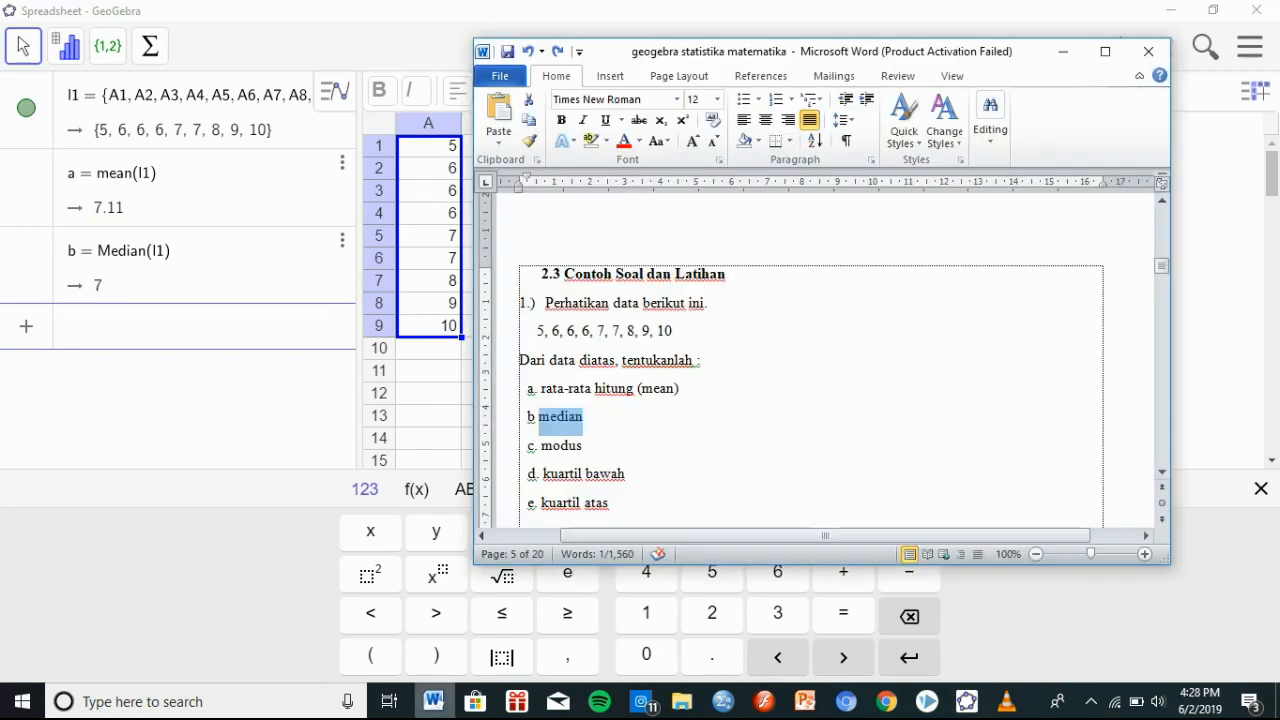
left_click_drag(583, 446, 541, 446)
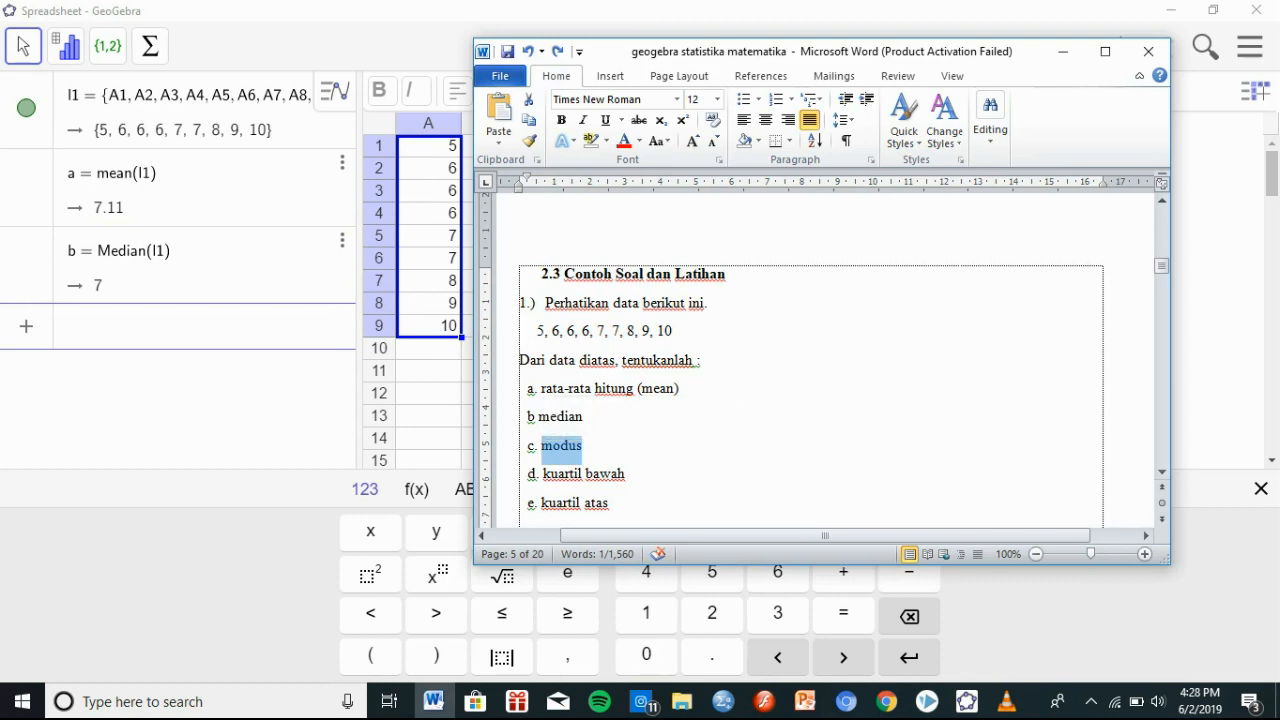
left_click(130, 327)
type("modus")
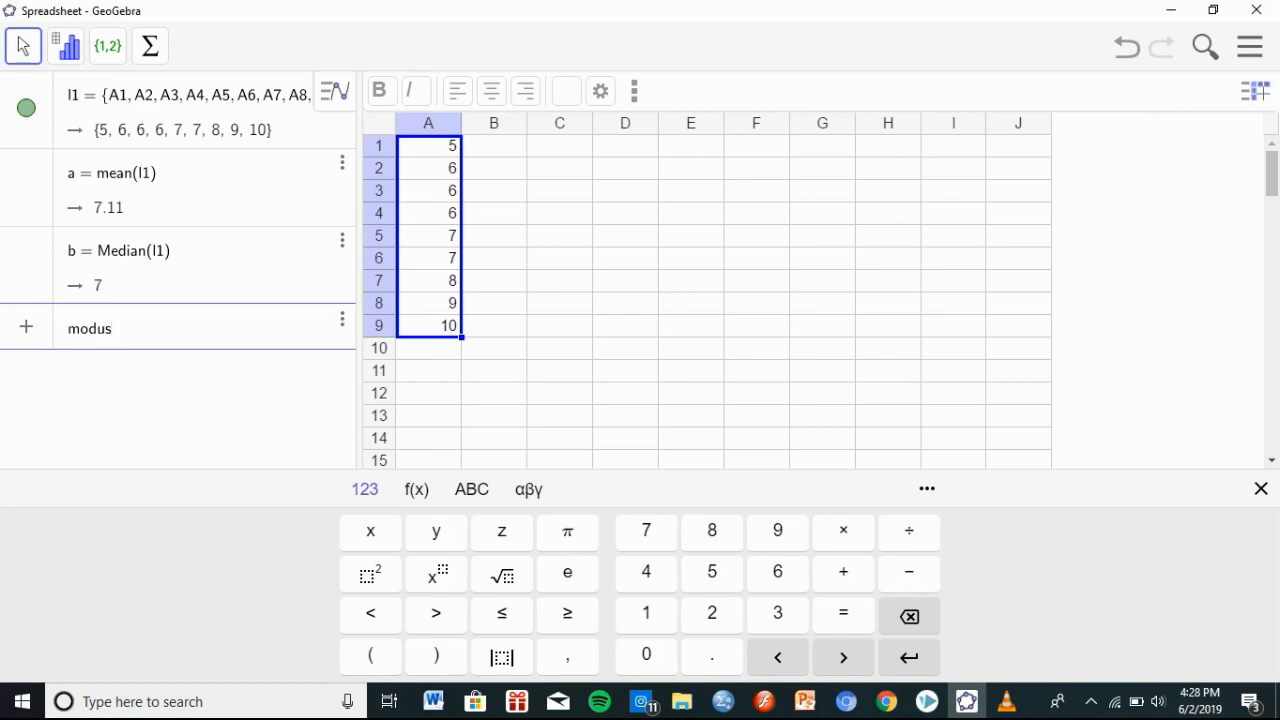
type("(l1")
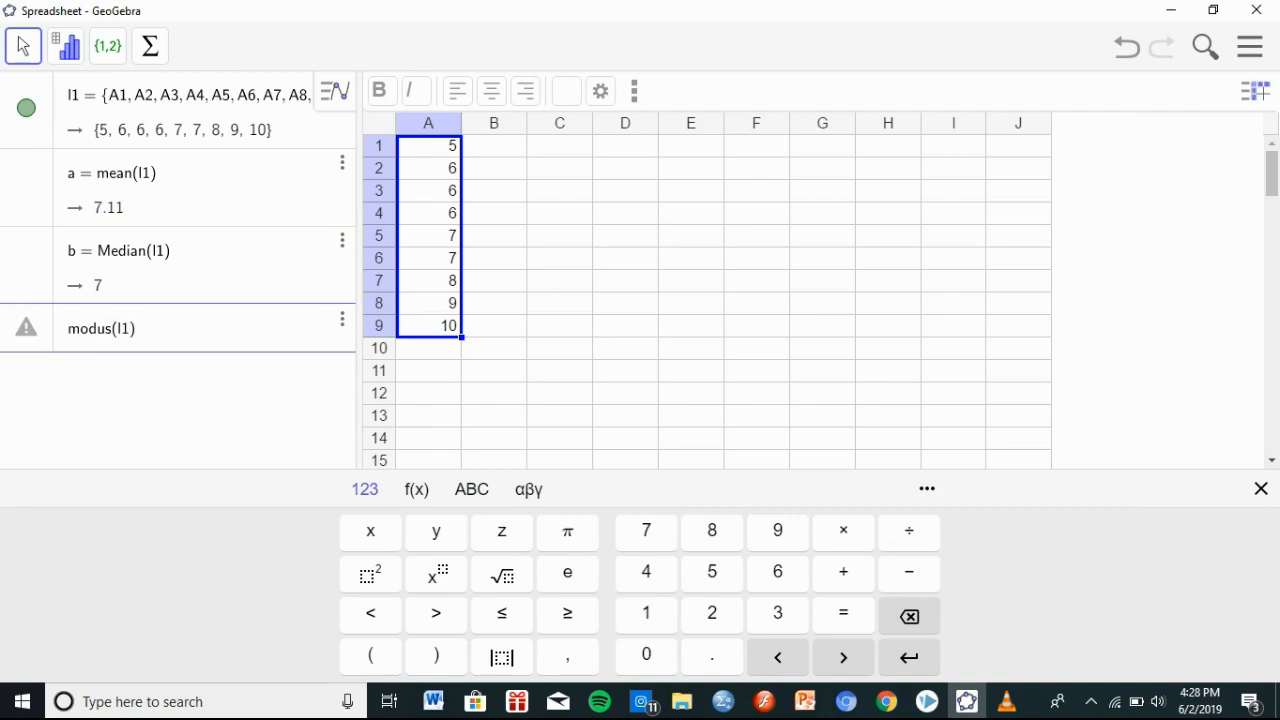
key("BackSpace")
key("BackSpace")
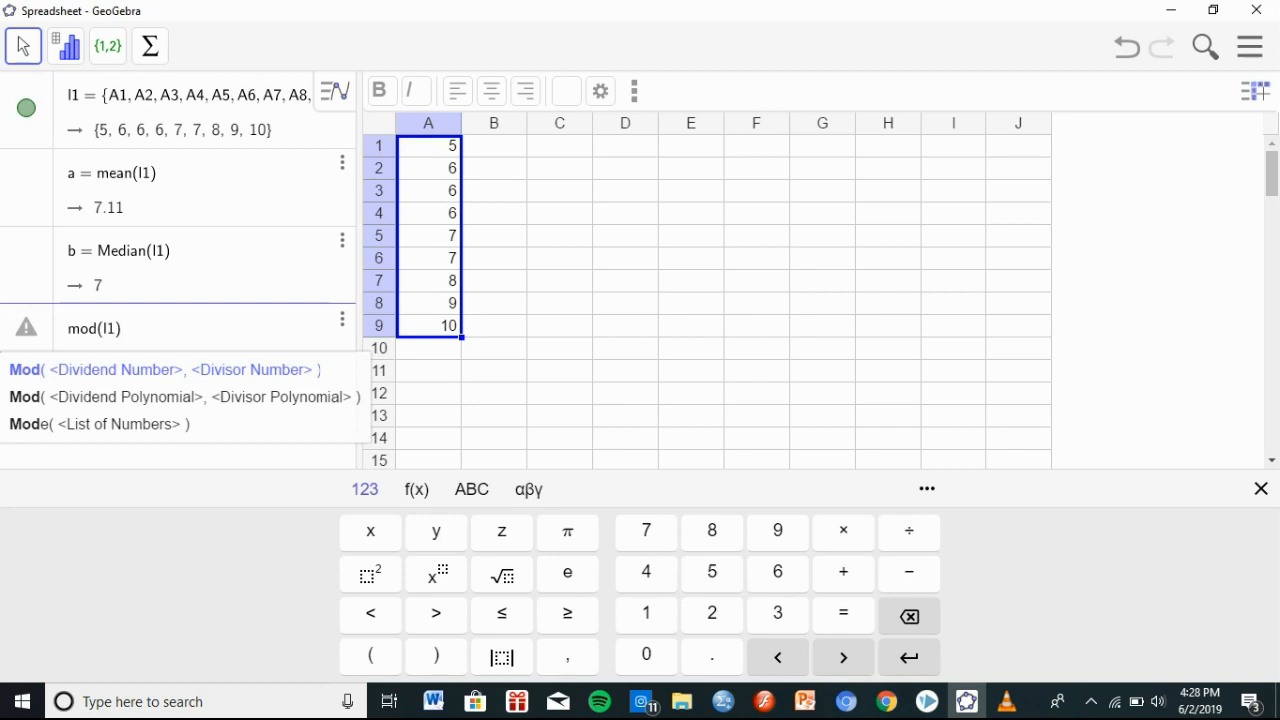
key("Escape")
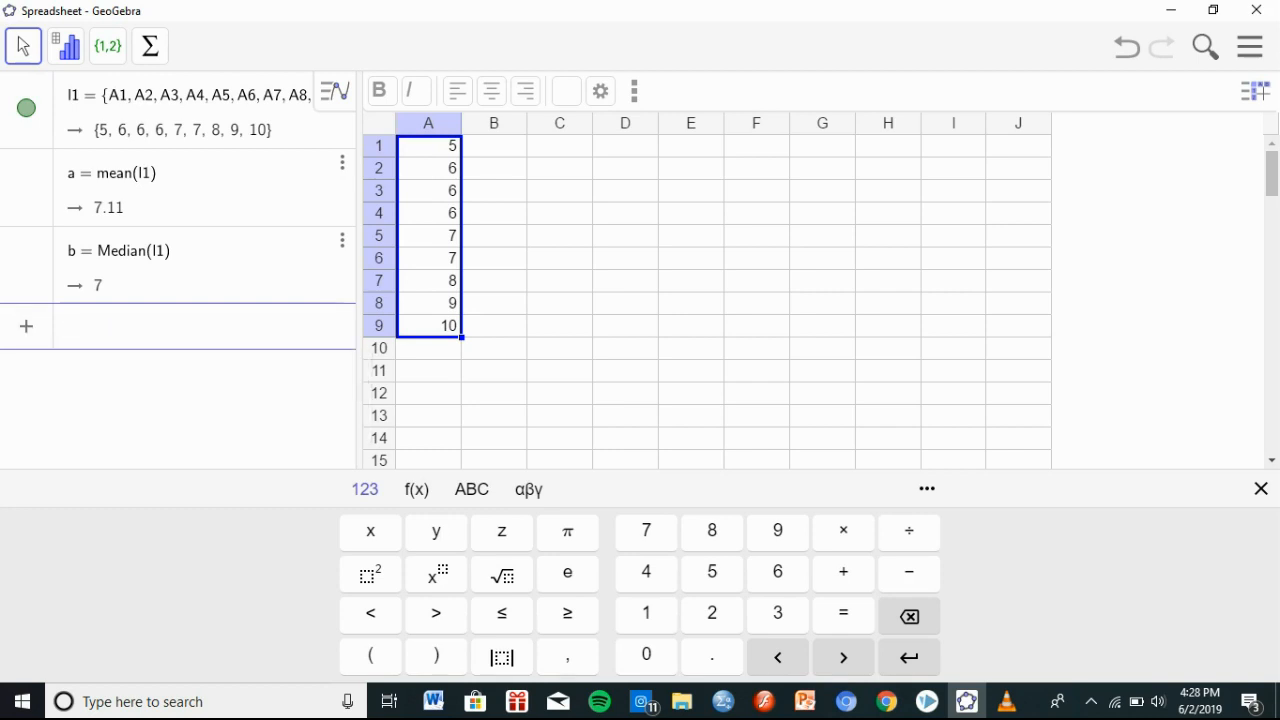
Calculate the mode of the data list in the Algebra view with mode(l1).
type("mod")
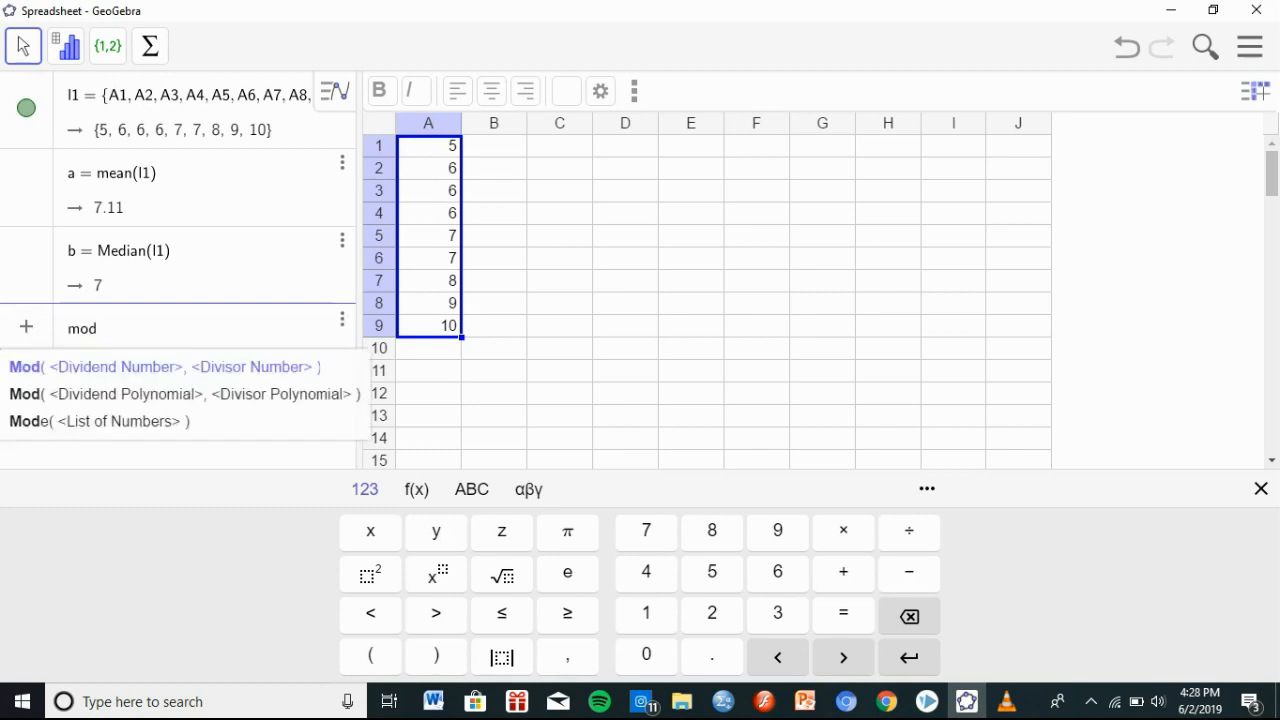
type("e")
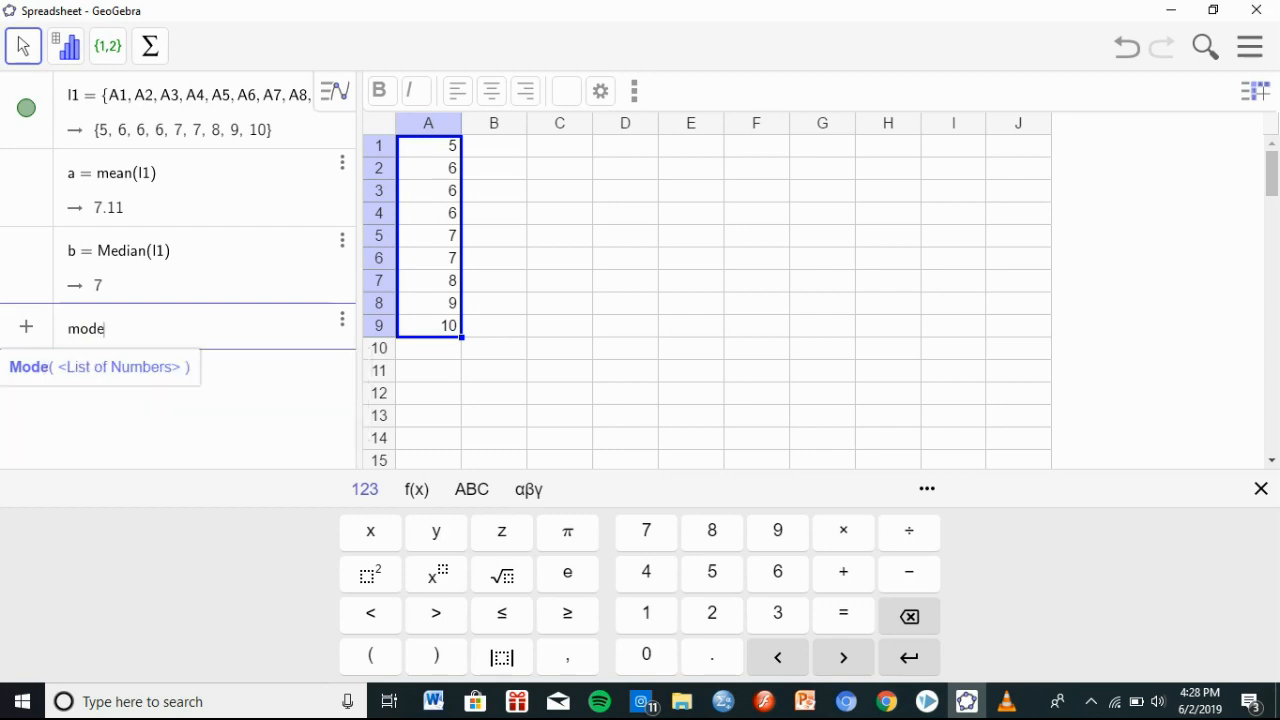
type("(l1")
key("Return")
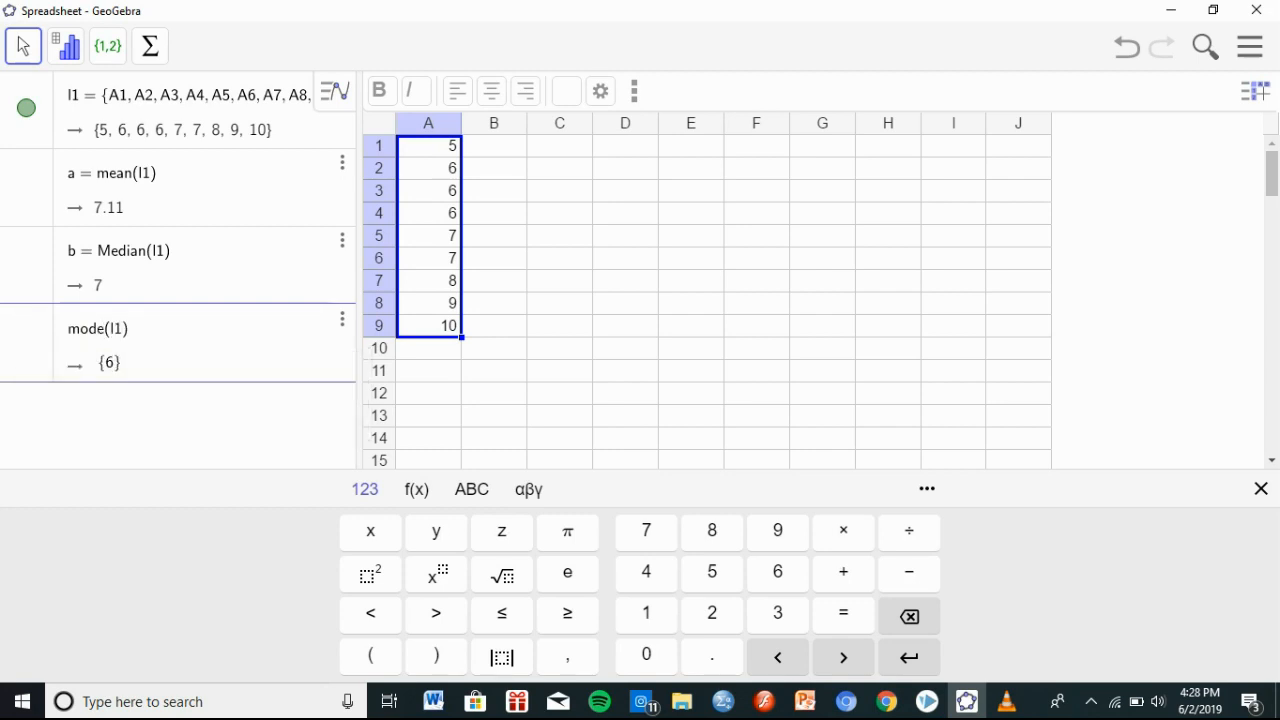
key("Return")
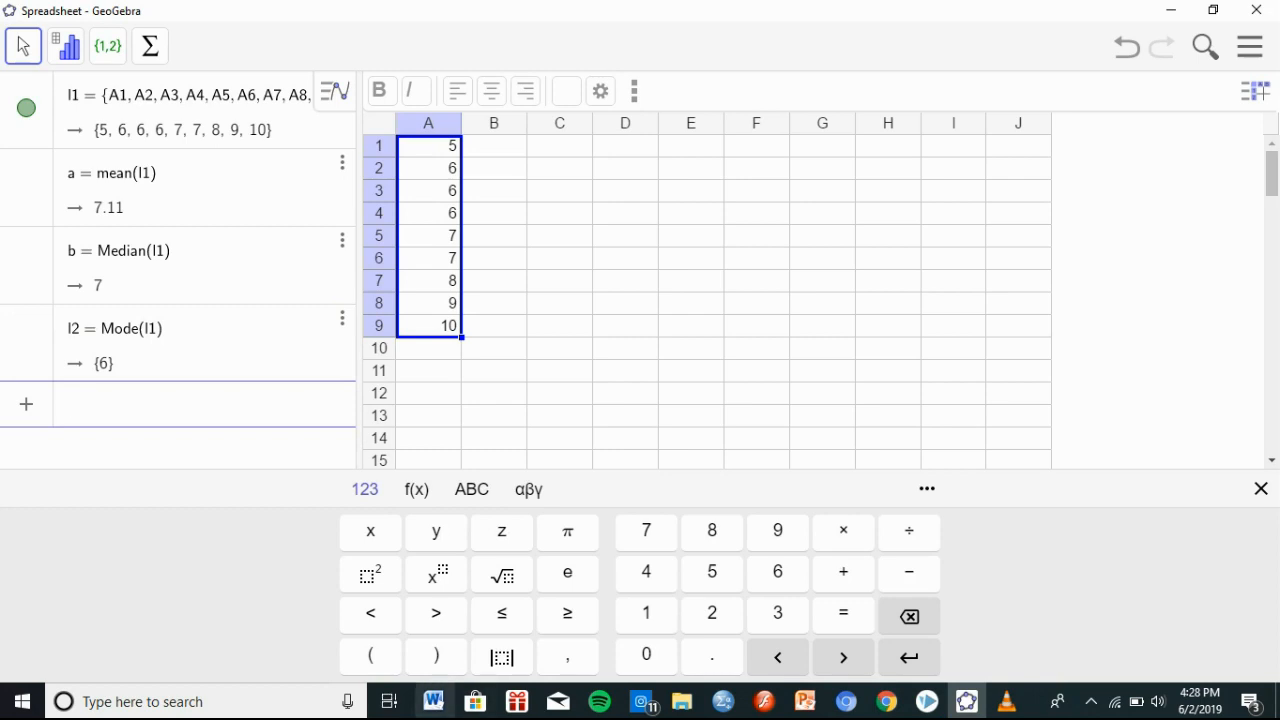
Highlight question d on the lower quartile in Word, and calculate it in GeoGebra's Algebra view with q1(l1).
left_click(433, 701)
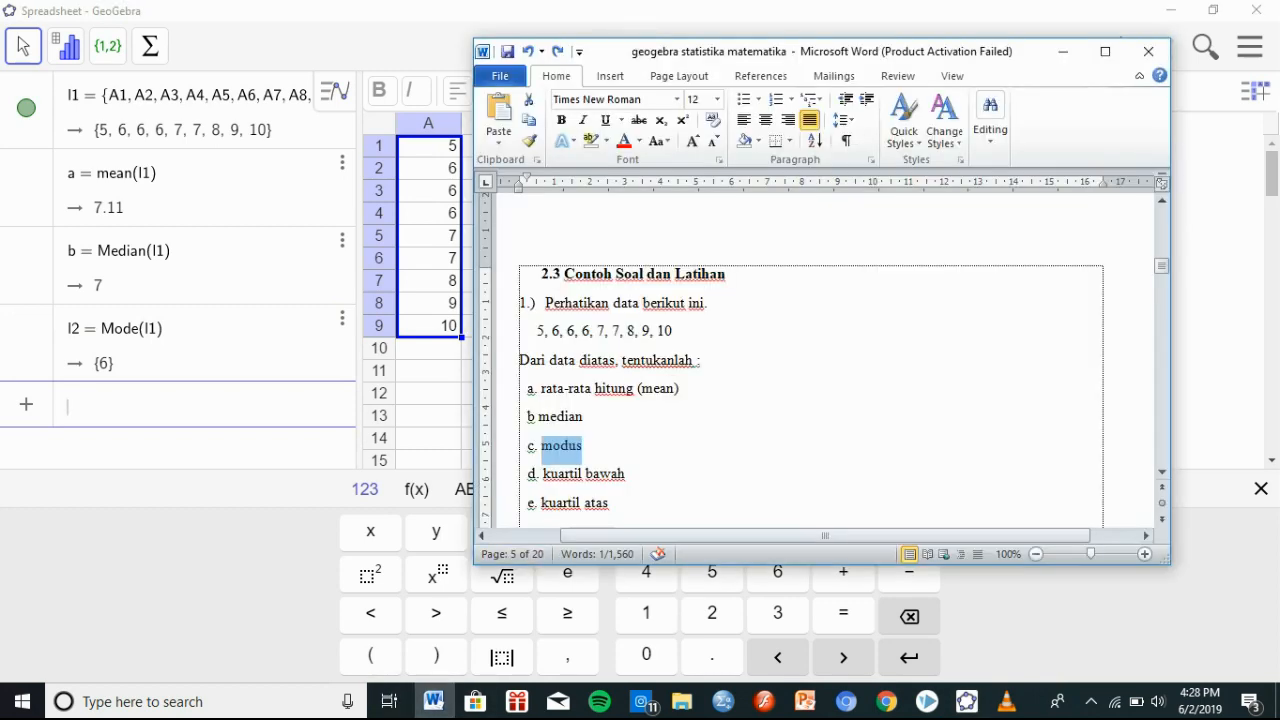
left_click_drag(627, 474, 543, 474)
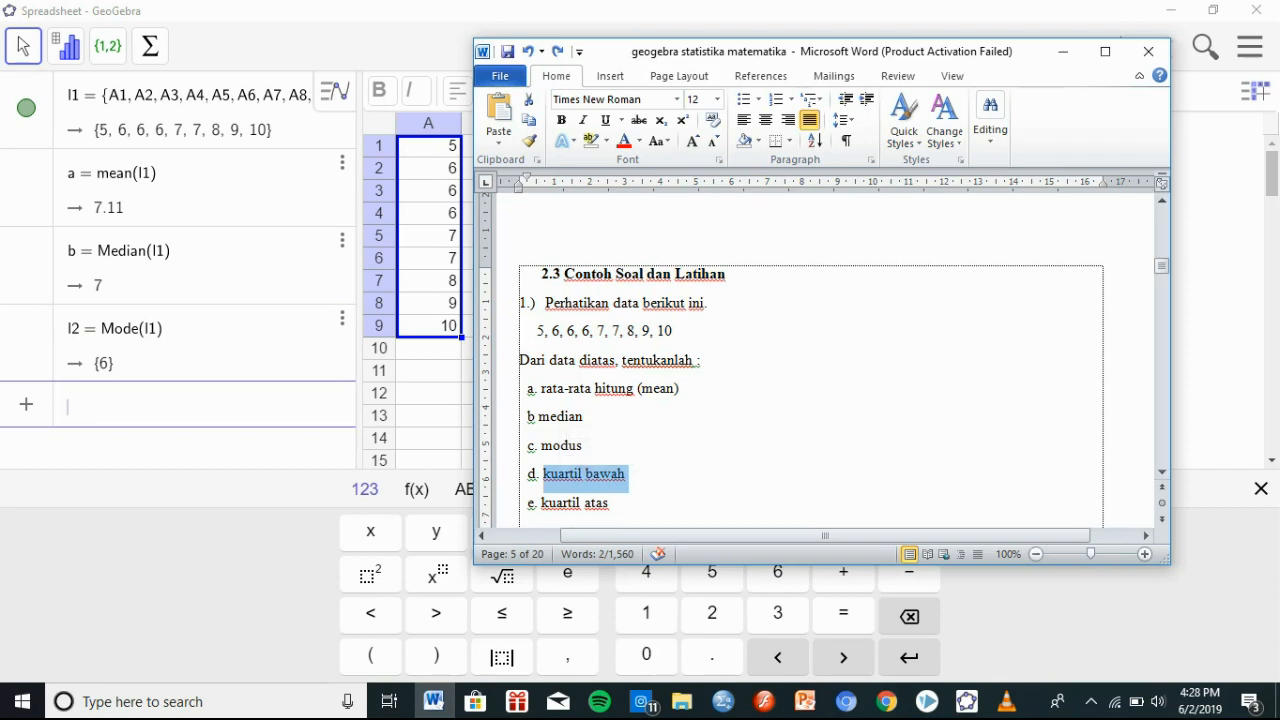
key("alt+Tab")
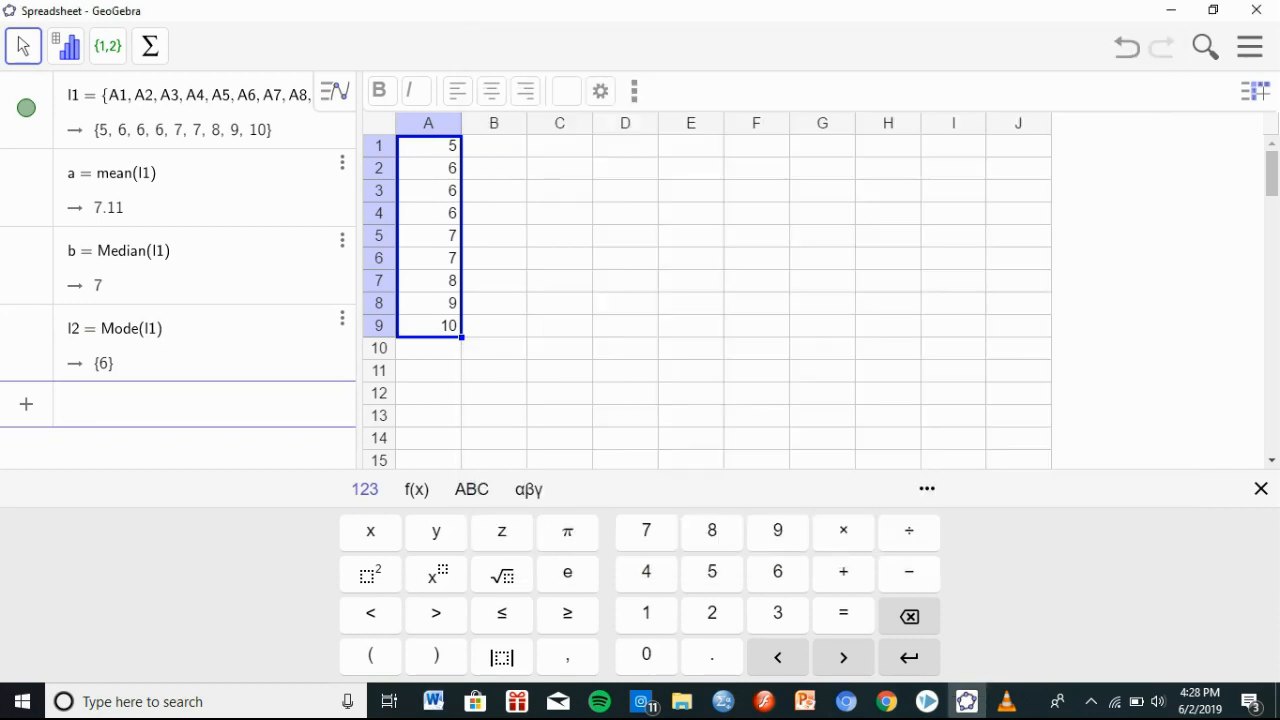
type("q1")
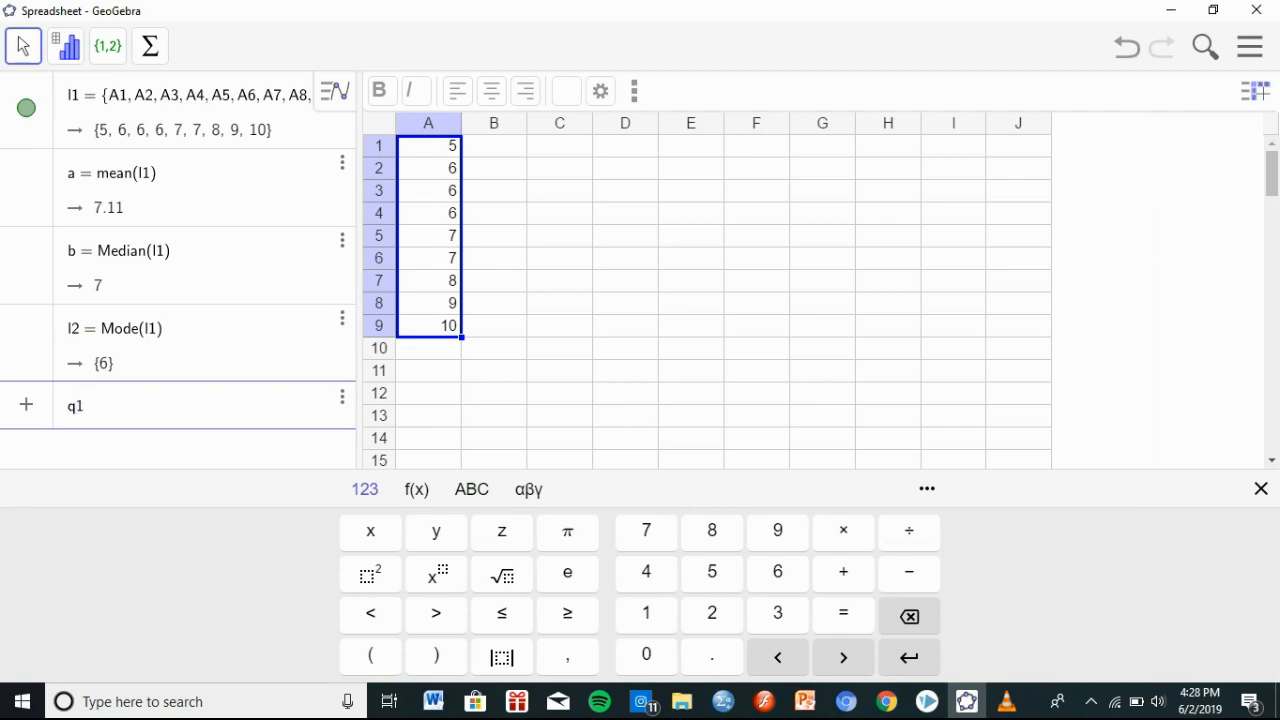
type("(l")
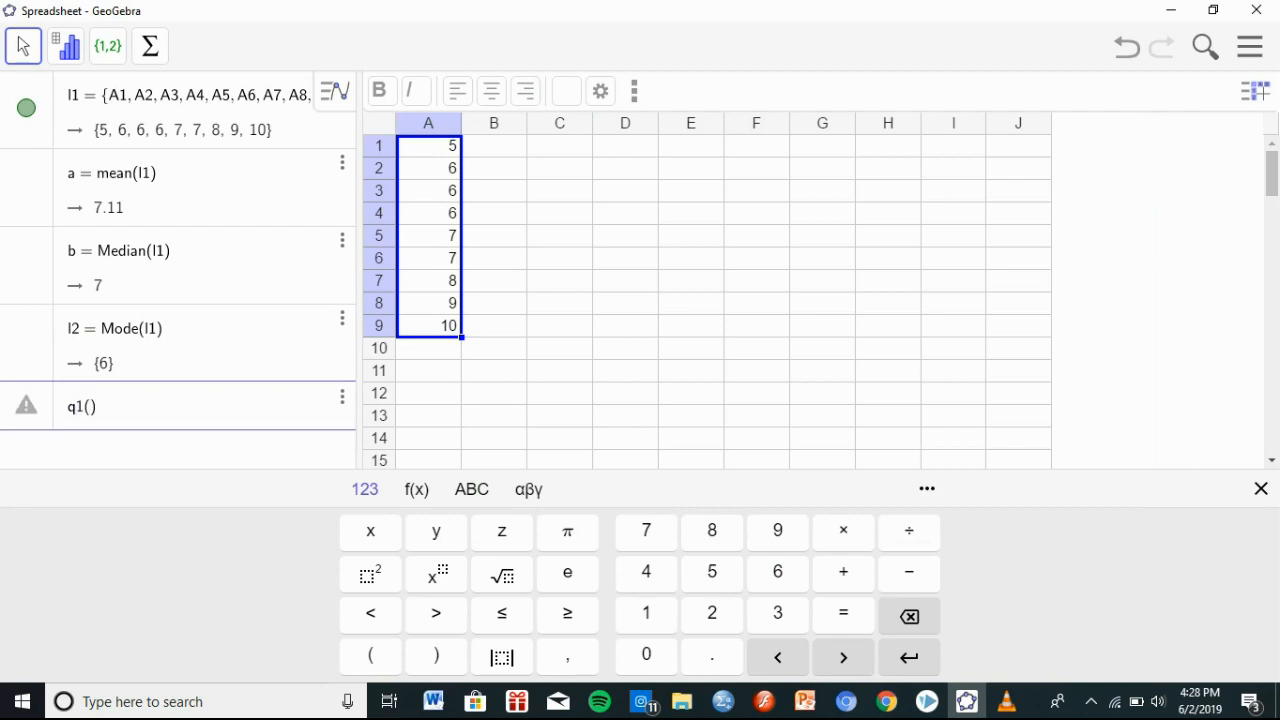
type("1")
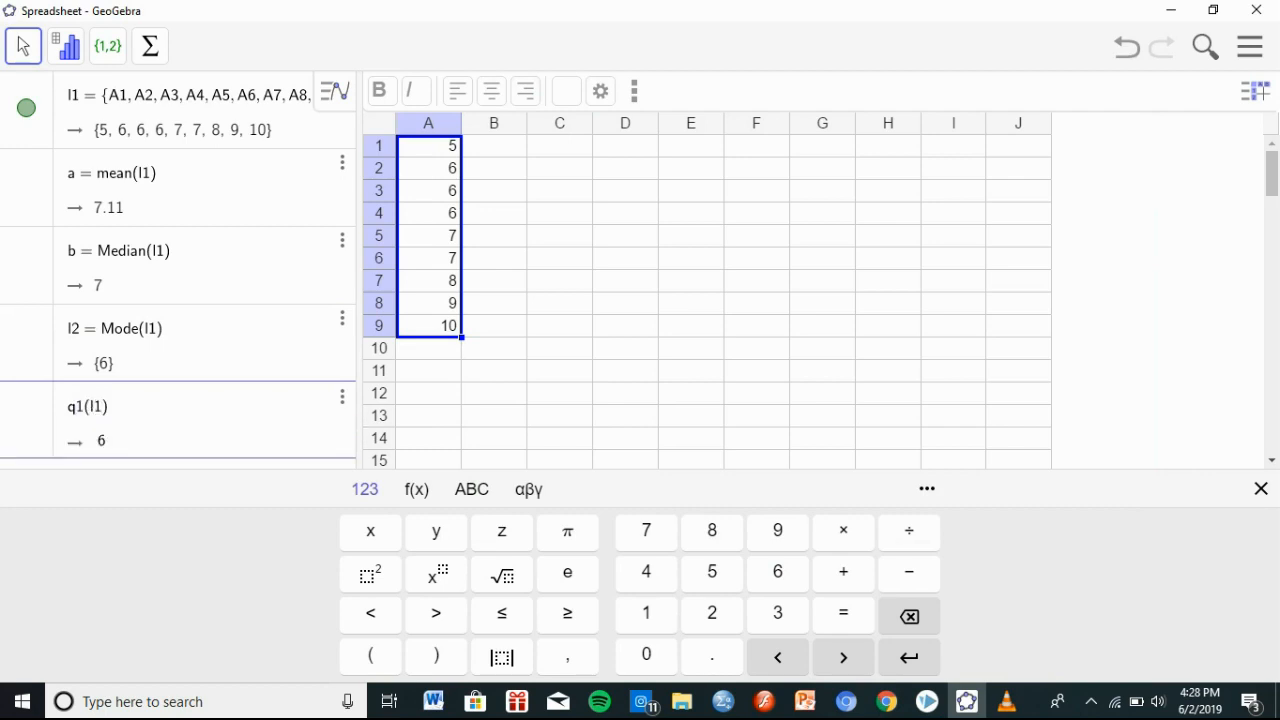
key("Return")
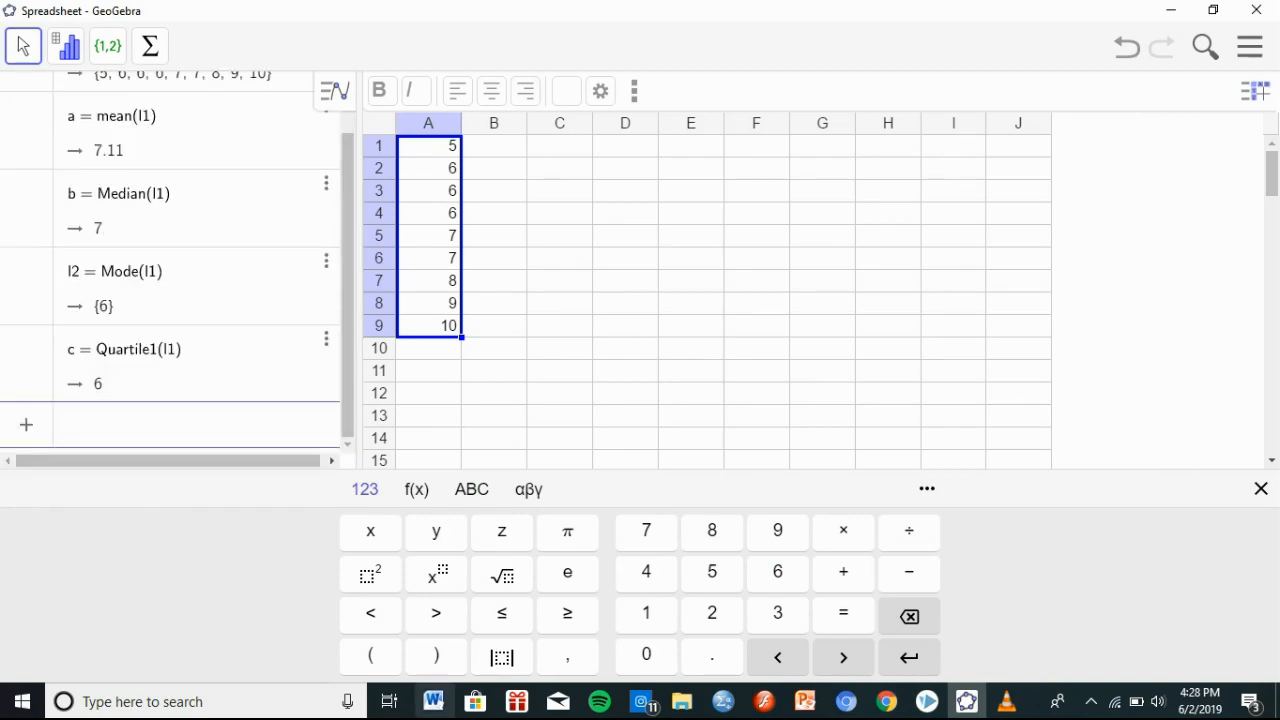
Highlight question e on the upper quartile in Word and calculate it in GeoGebra with q3(l1), closing the on-screen keyboard.
left_click(433, 701)
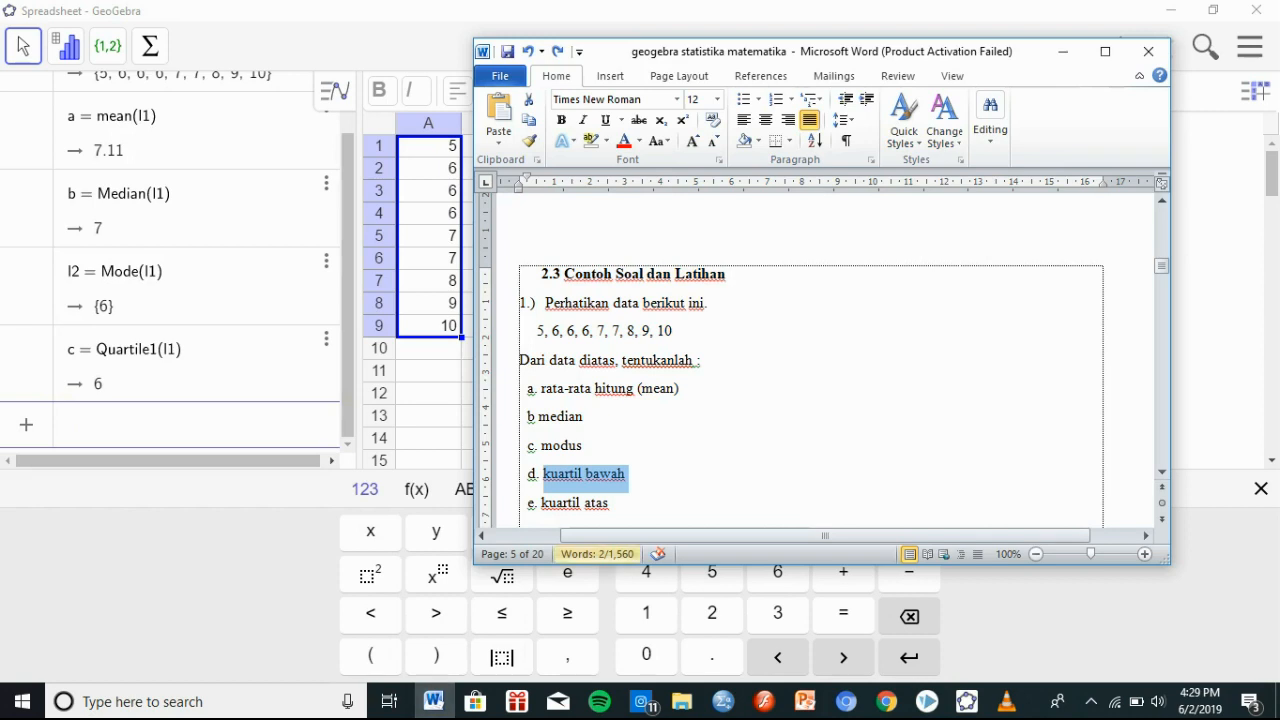
left_click(609, 503)
left_click_drag(609, 503, 541, 503)
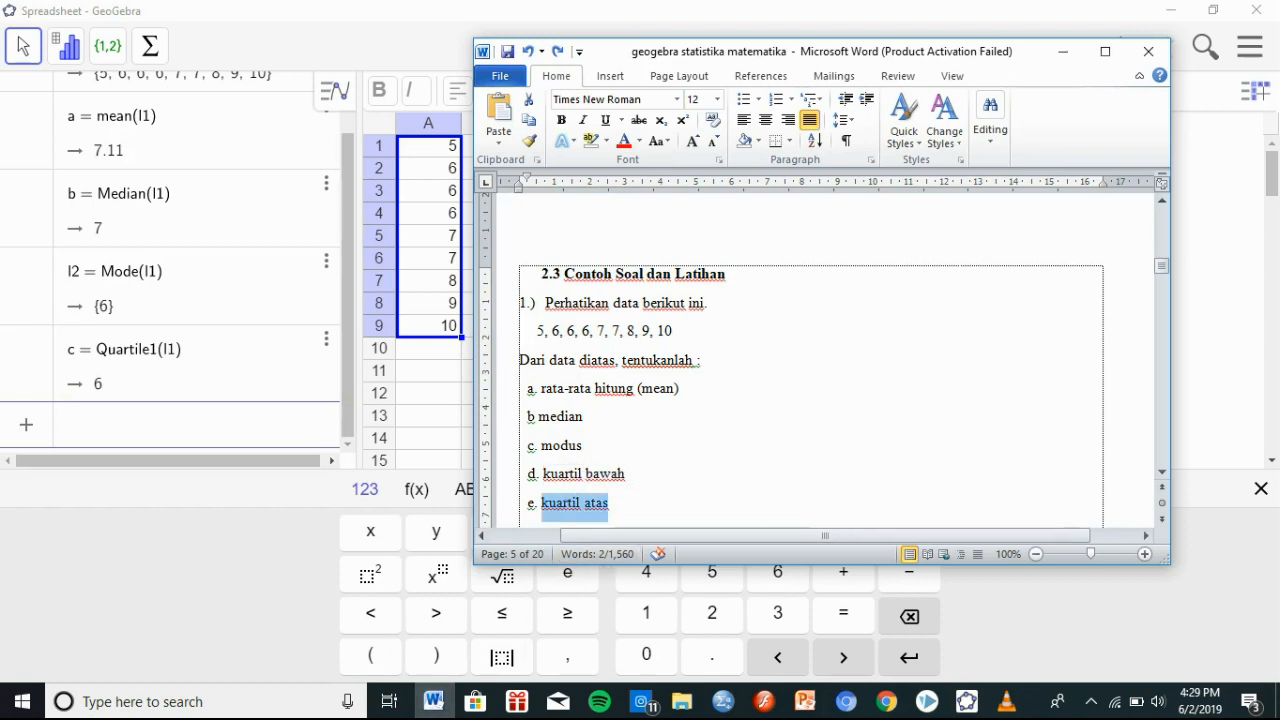
left_click(68, 426)
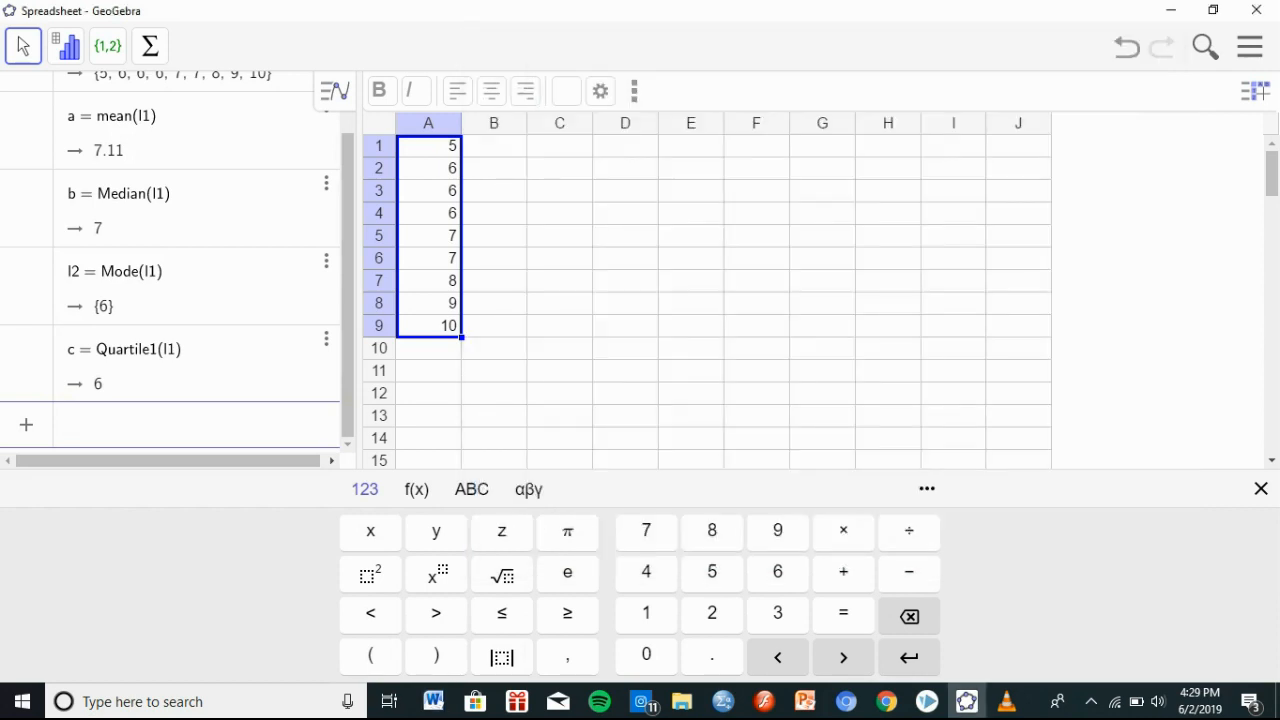
type("q3")
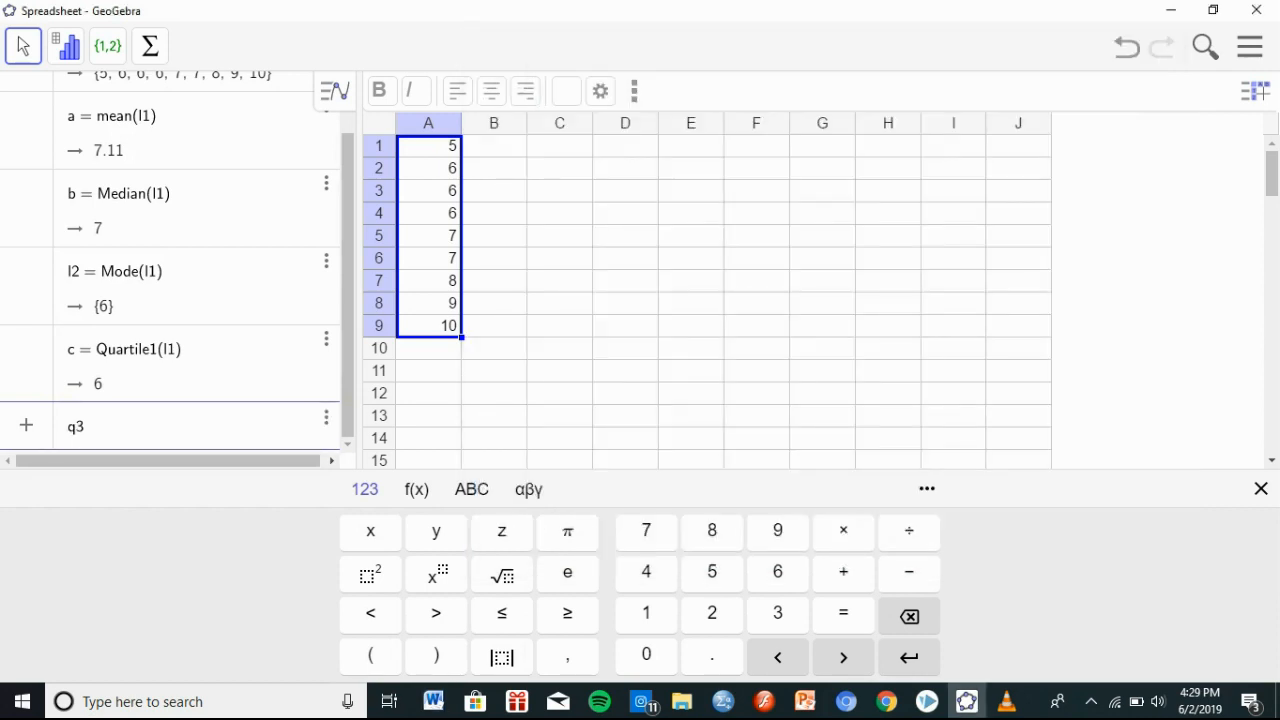
type("(")
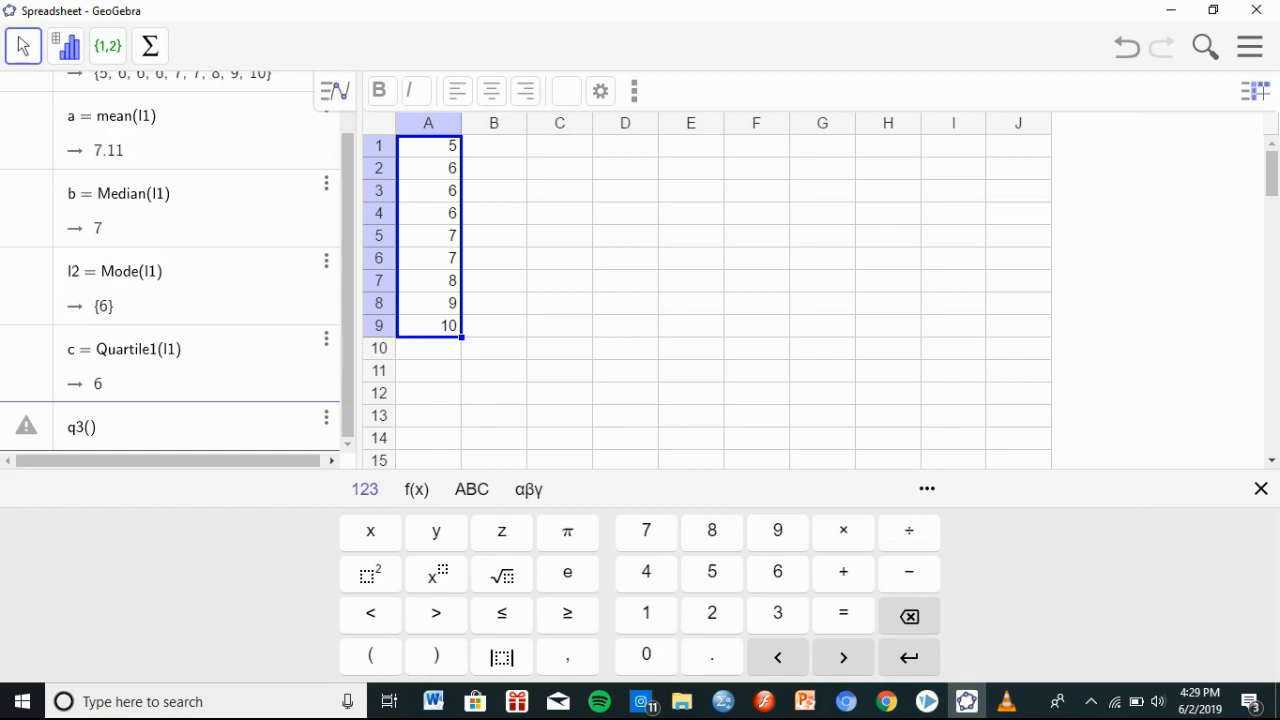
type("l1")
key("Return")
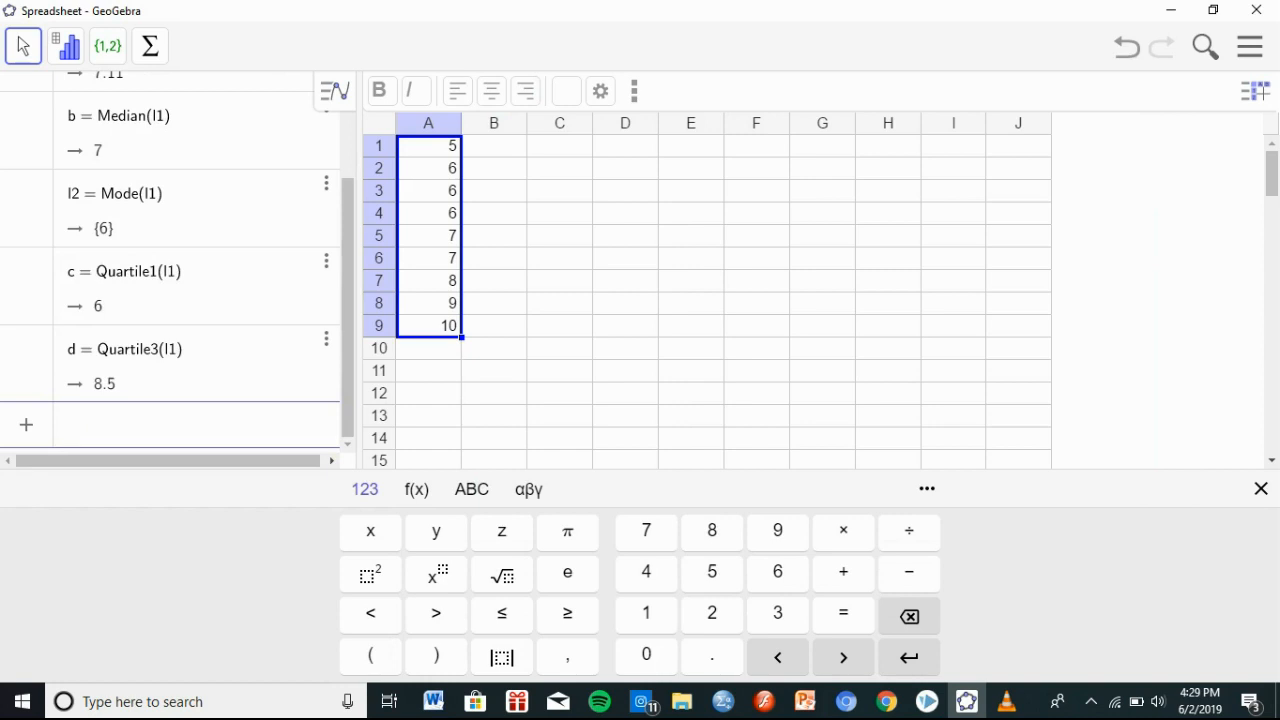
left_click(1261, 489)
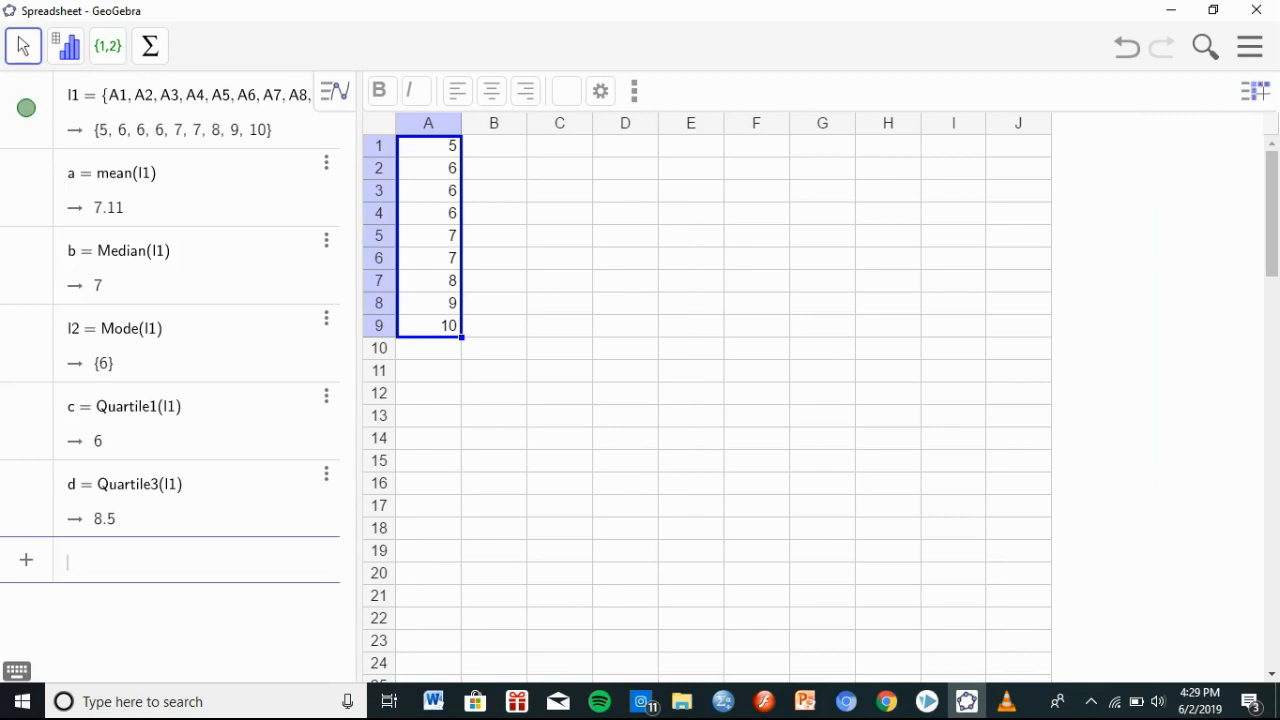
Highlight the mean and median results in the Word document's solution section to compare them with the GeoGebra results.
left_click(433, 701)
left_click(609, 503)
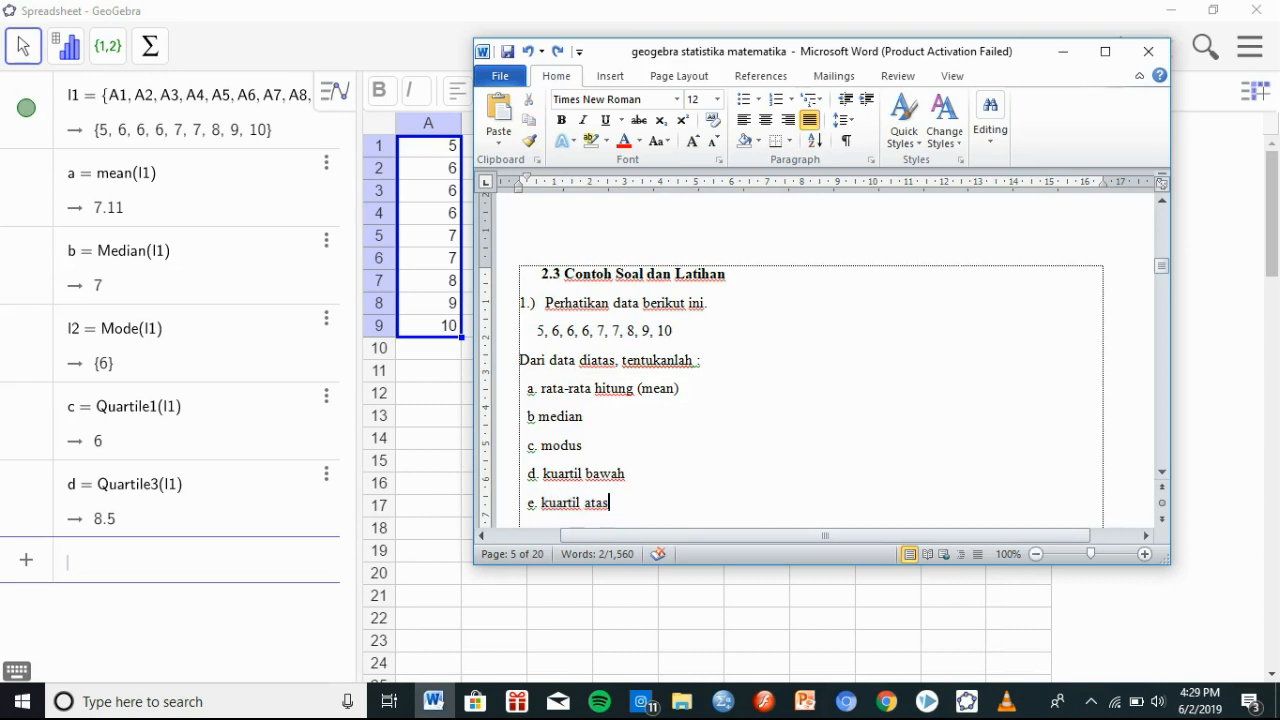
scroll(811, 360, "down", 3)
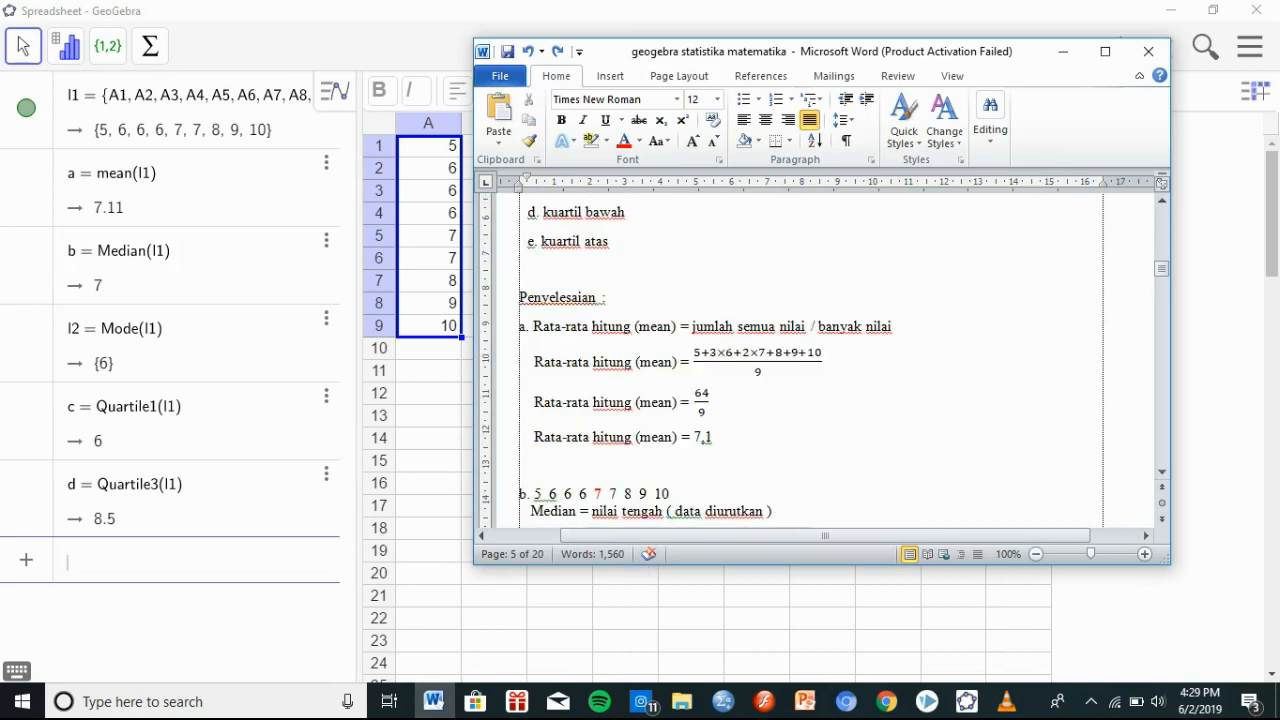
scroll(811, 360, "down", 1)
left_click_drag(716, 384, 534, 384)
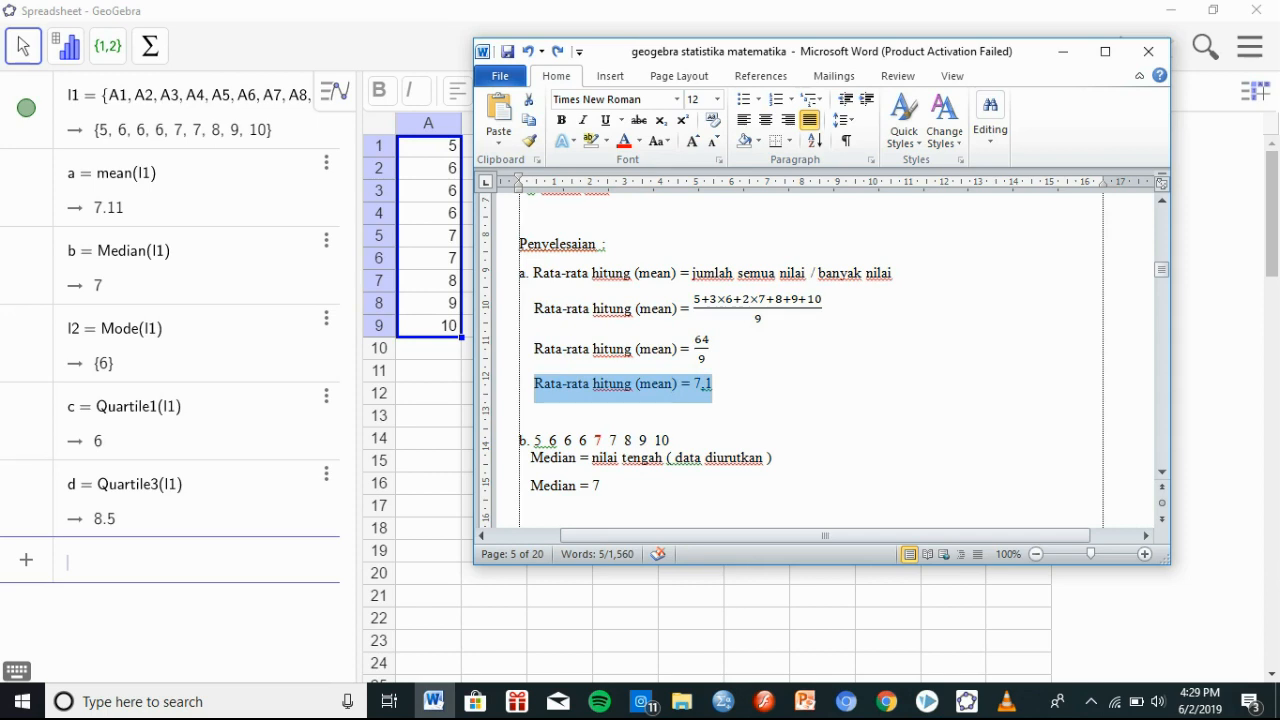
left_click_drag(600, 485, 530, 486)
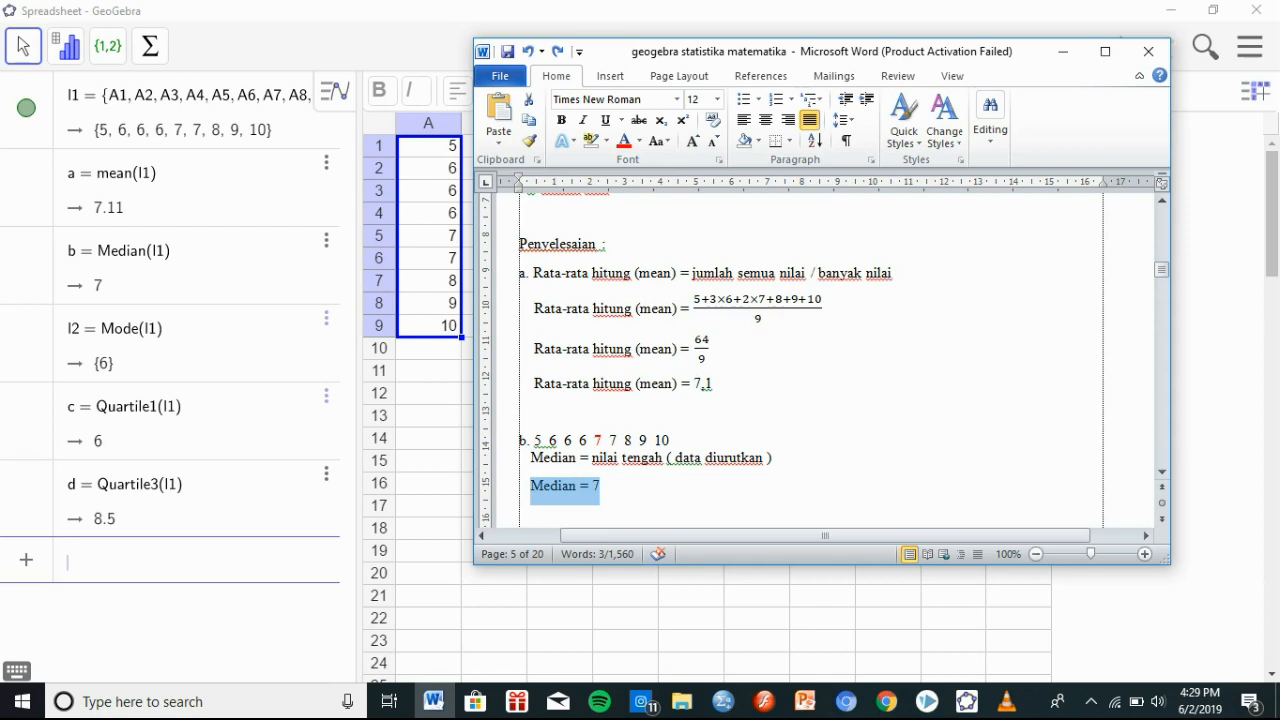
Highlight the mode and lower quartile results in the Word document's solution section to compare them with the GeoGebra results.
scroll(820, 360, "down", 3)
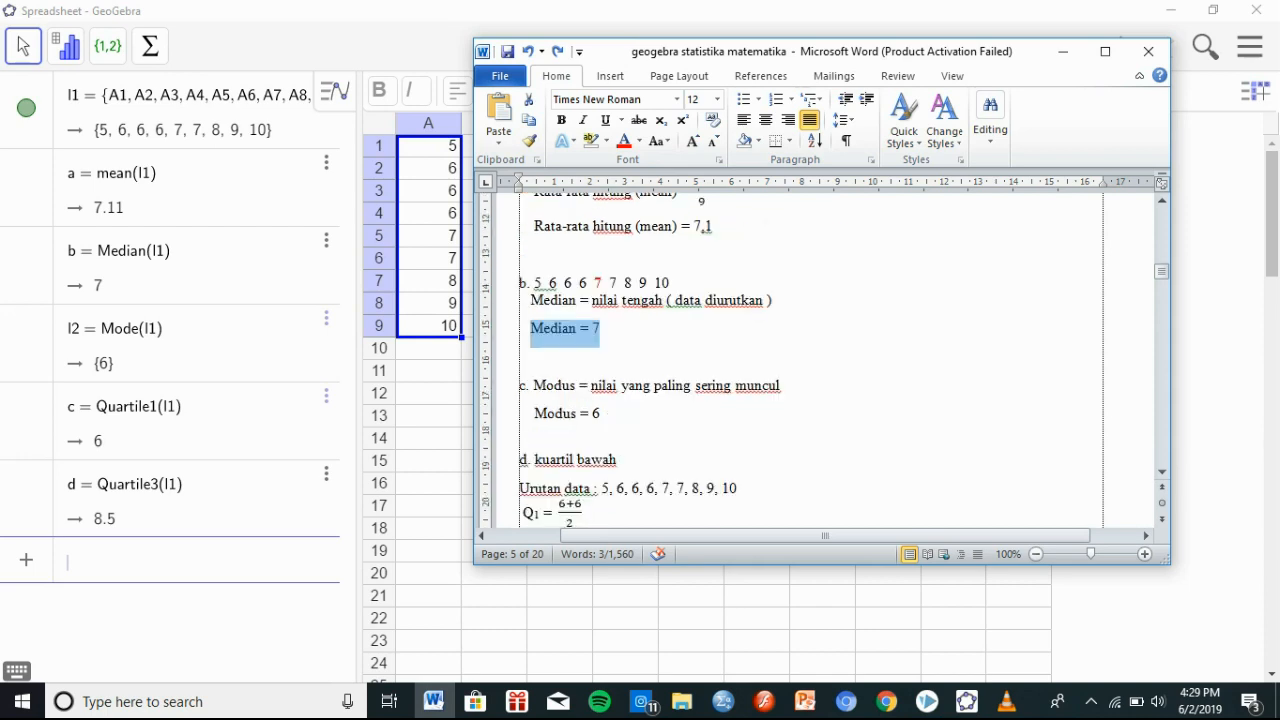
left_click_drag(601, 413, 534, 413)
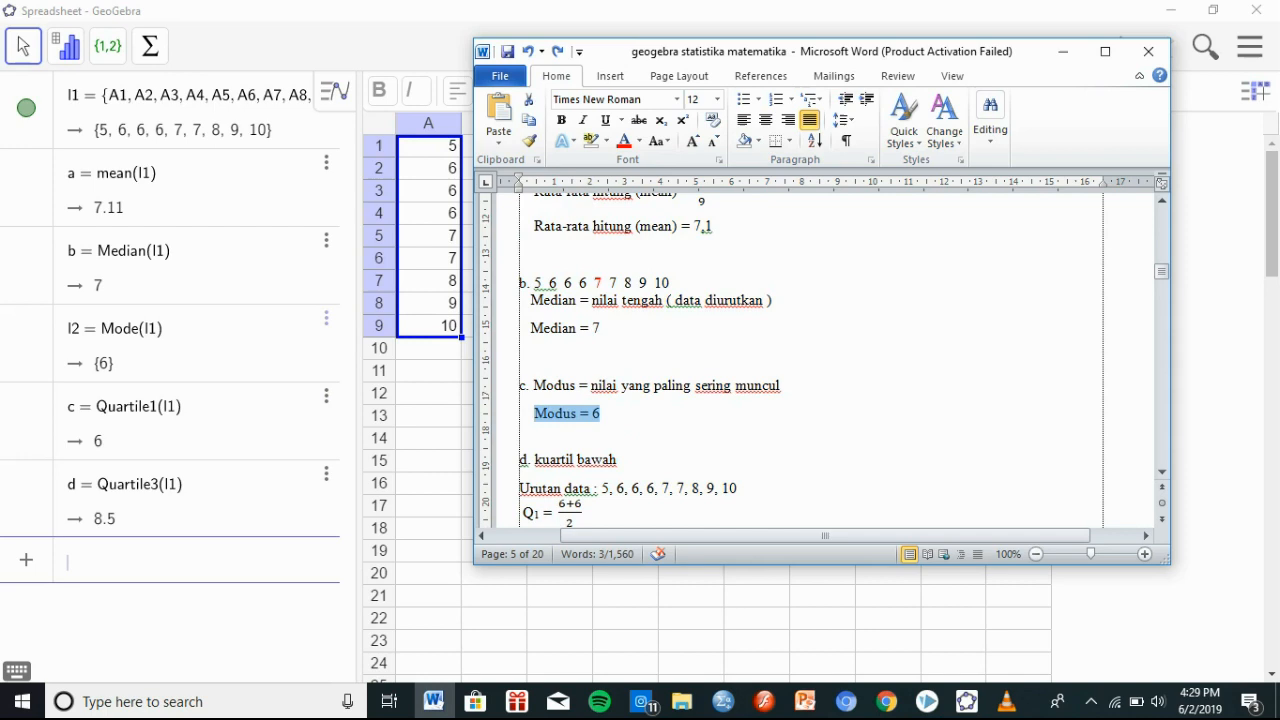
scroll(810, 360, "down", 3)
left_click_drag(563, 413, 519, 413)
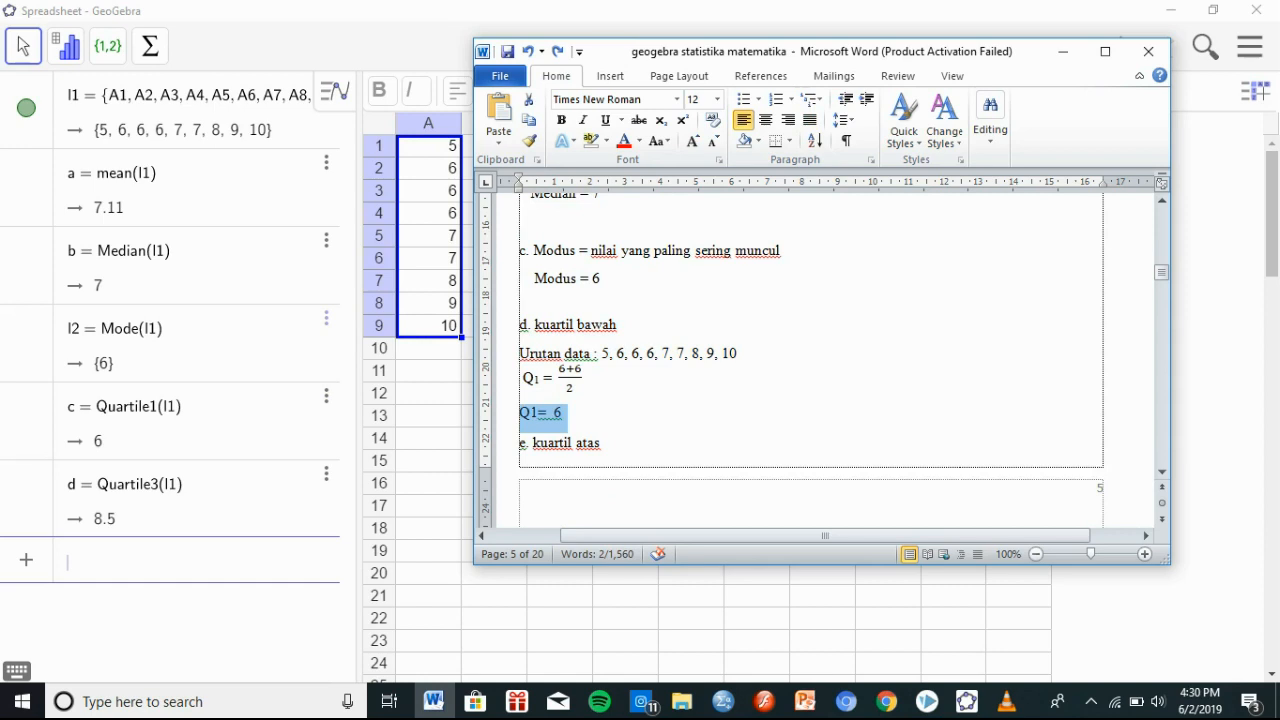
Highlight the upper quartile result in the Word solution to compare it with GeoGebra, and minimize Word.
scroll(810, 360, "down", 3)
scroll(810, 360, "down", 3)
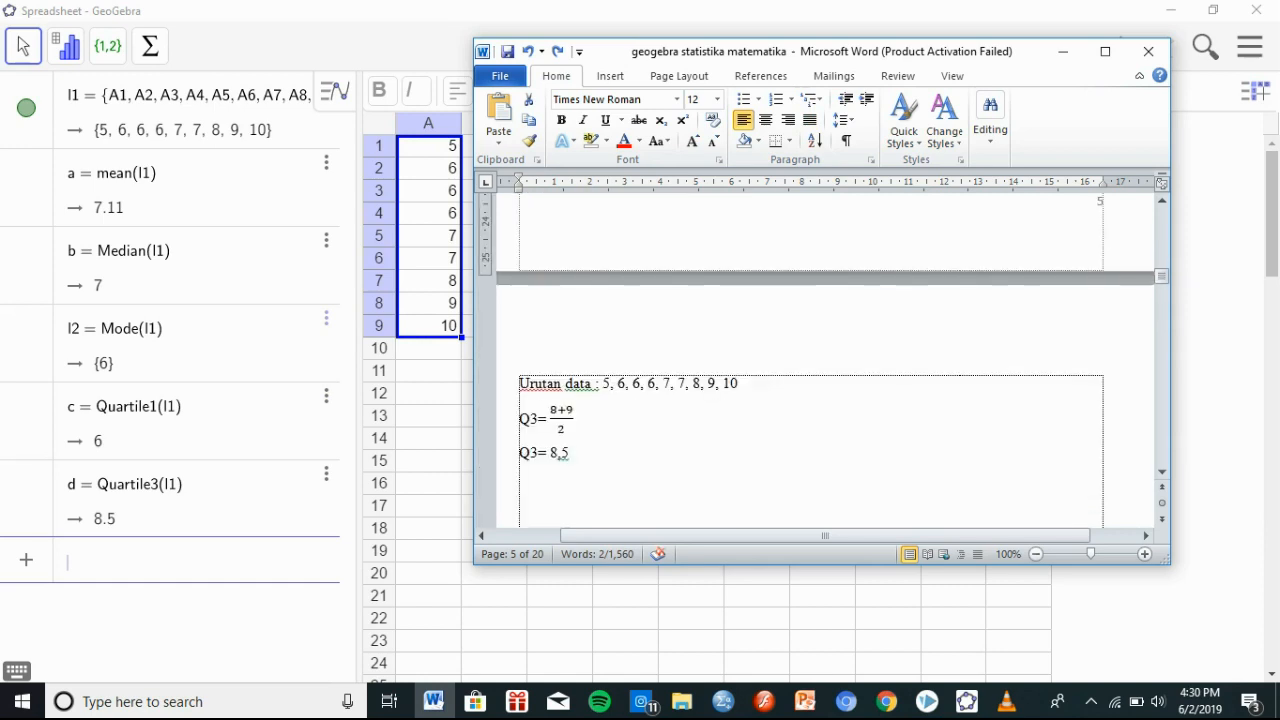
left_click_drag(568, 452, 519, 452)
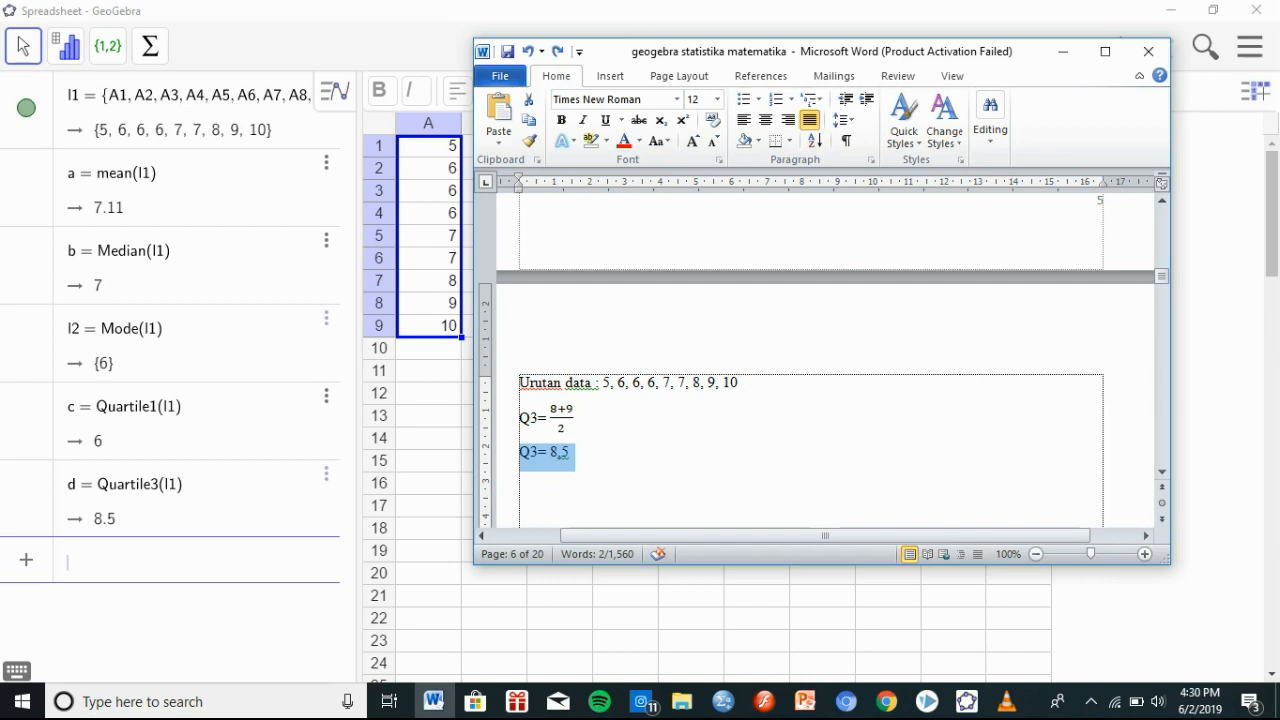
left_click(1063, 51)
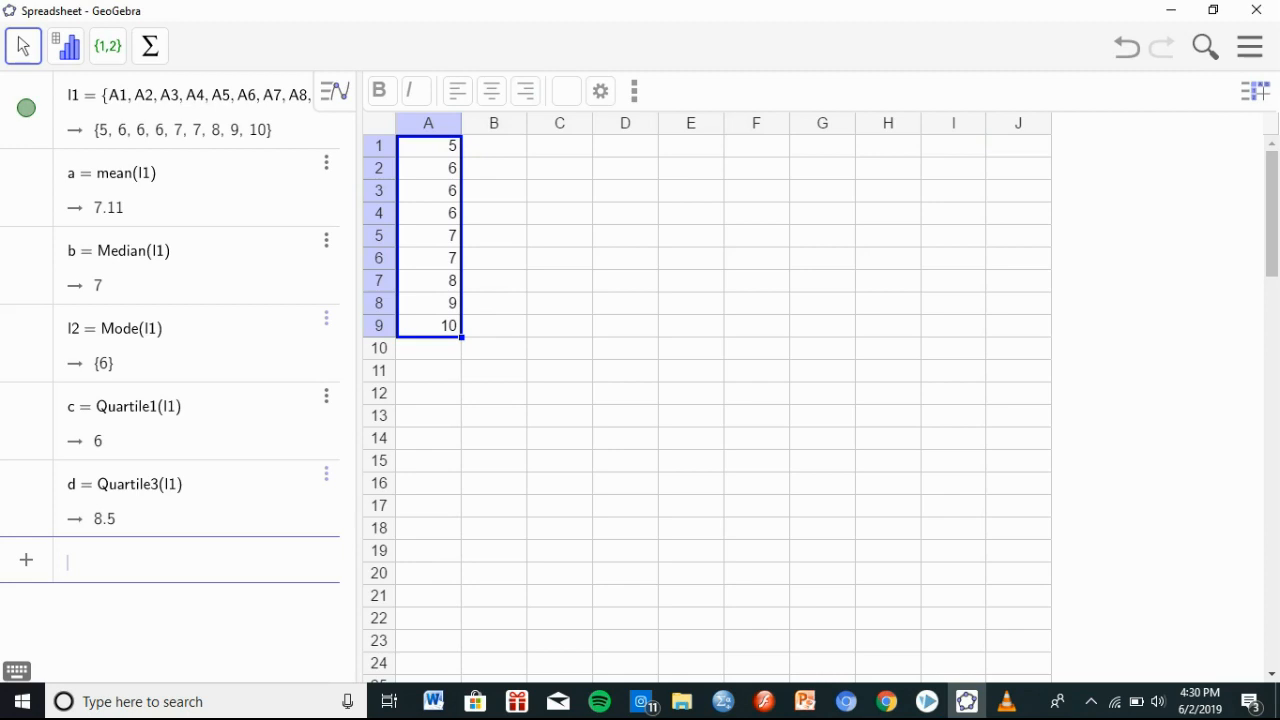
Create a histogram of cells A1:A9 with One Variable Analysis, and increase its number of classes until the bars are about 0.33 wide.
left_click(428, 146)
left_click_drag(428, 146, 428, 326)
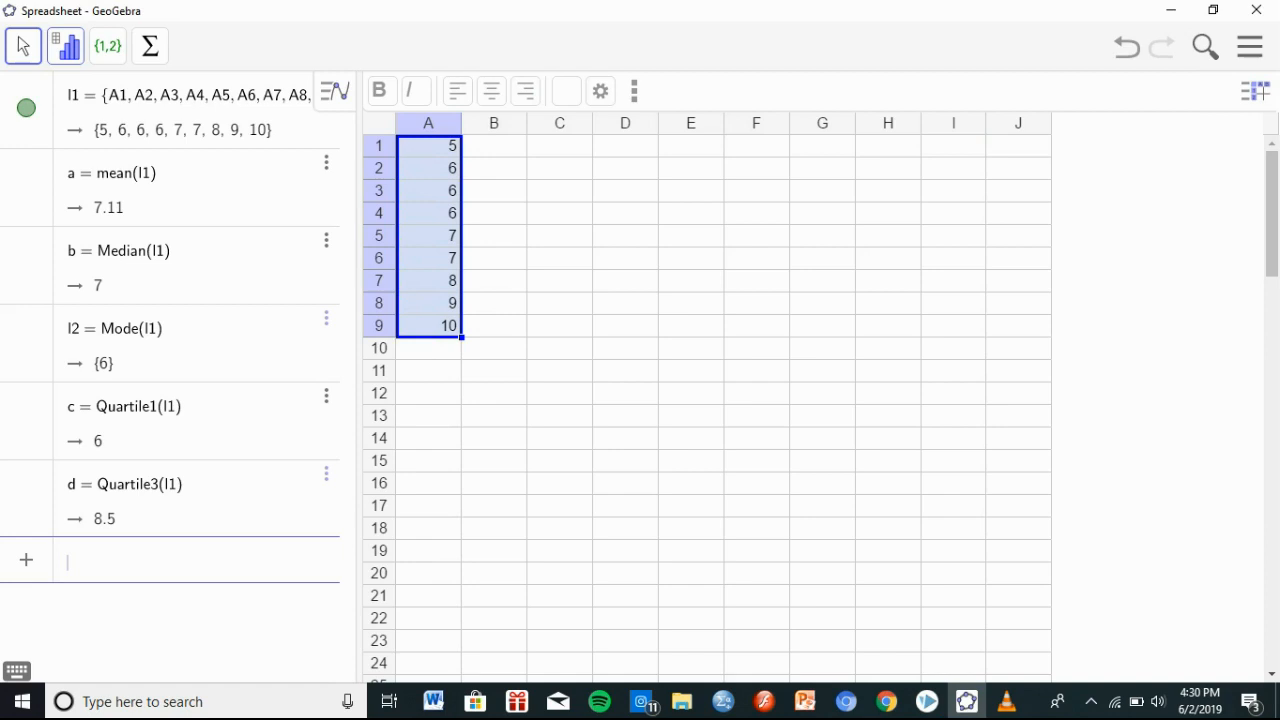
left_click(65, 46)
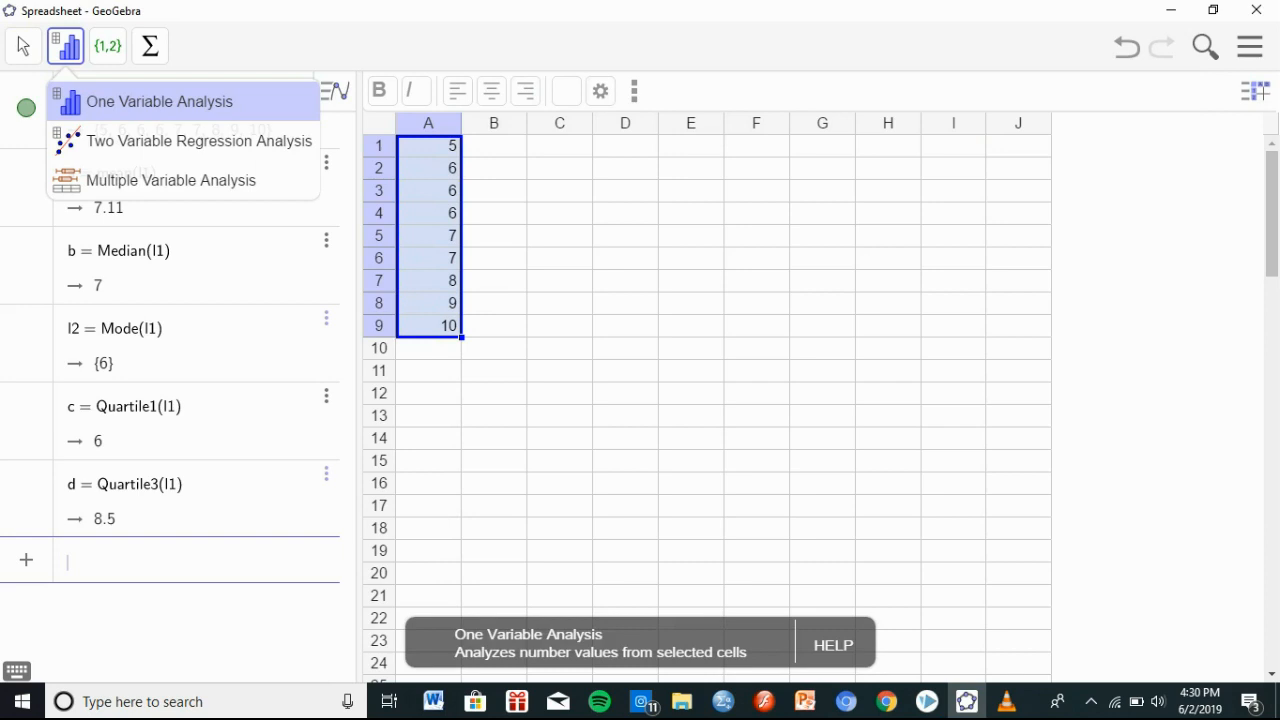
left_click(160, 101)
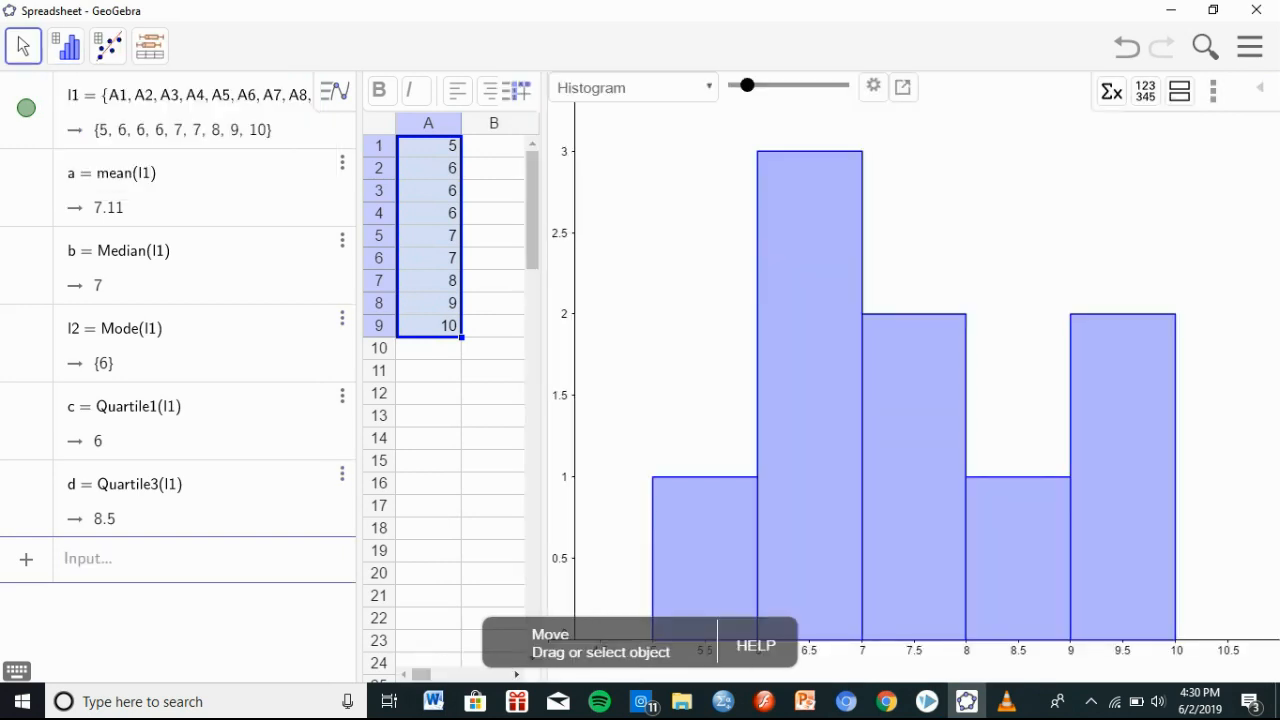
left_click_drag(747, 85, 810, 85)
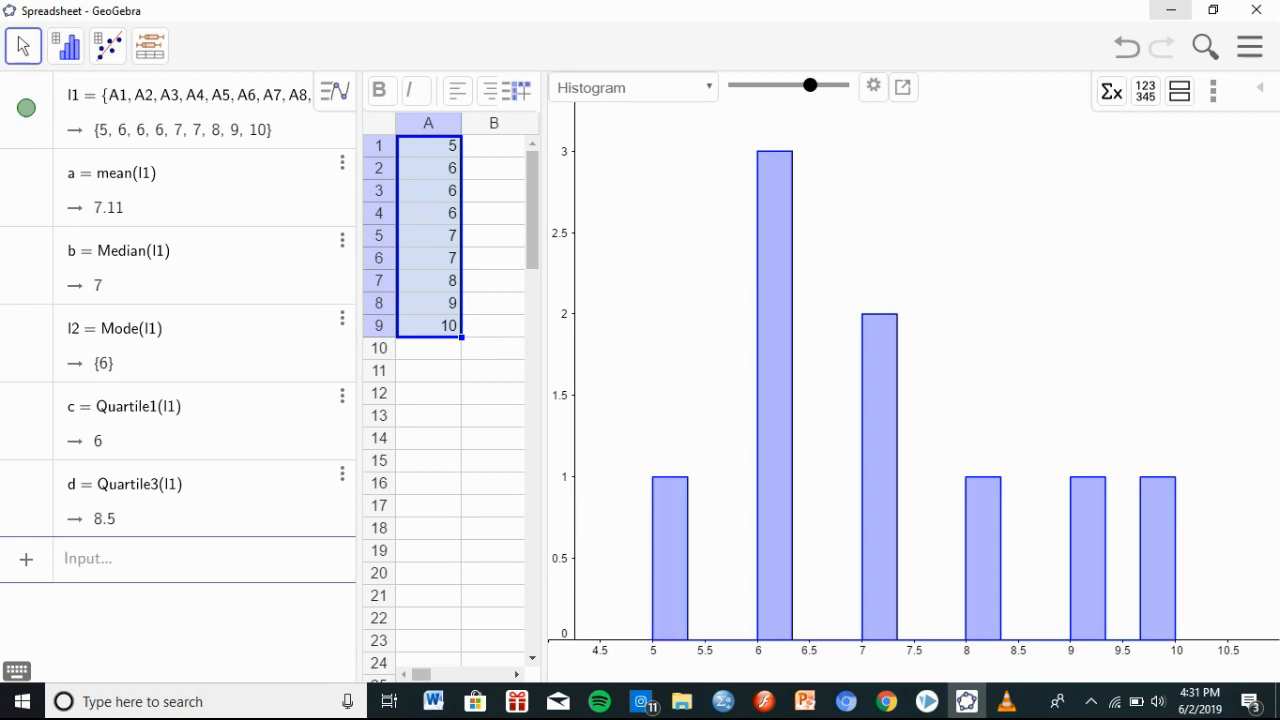
left_click(1170, 10)
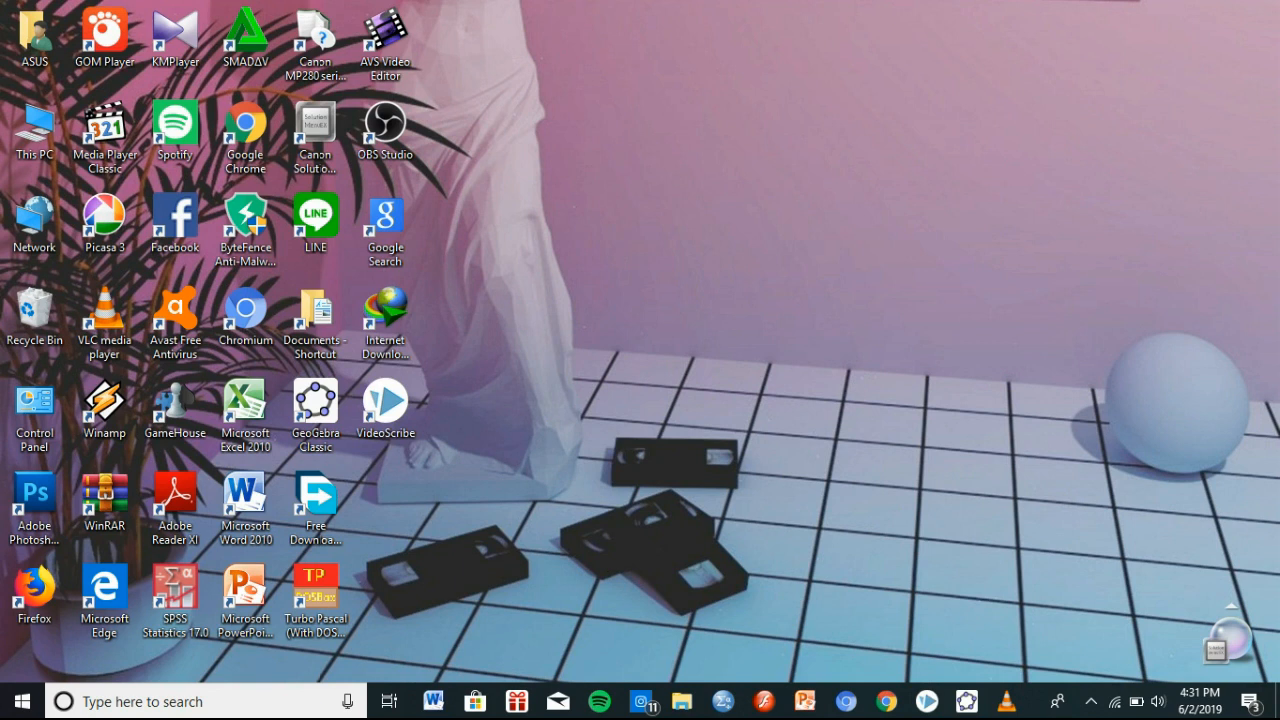
left_click(1006, 701)
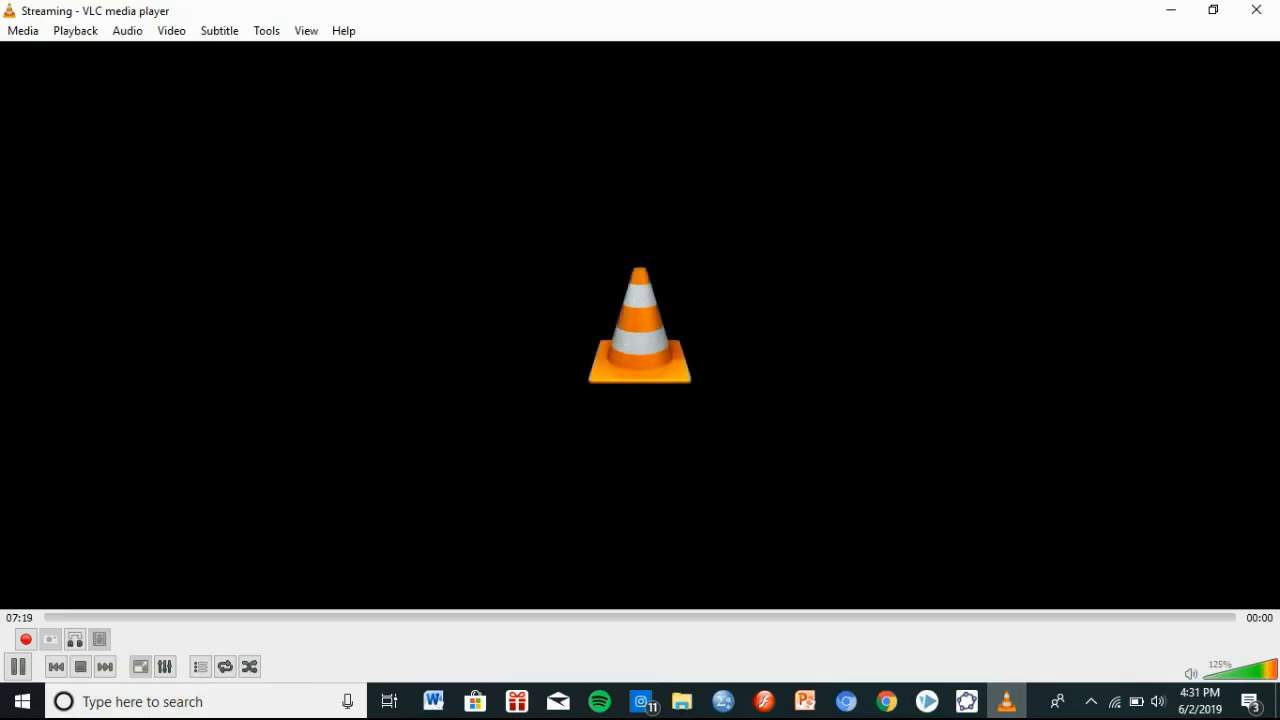